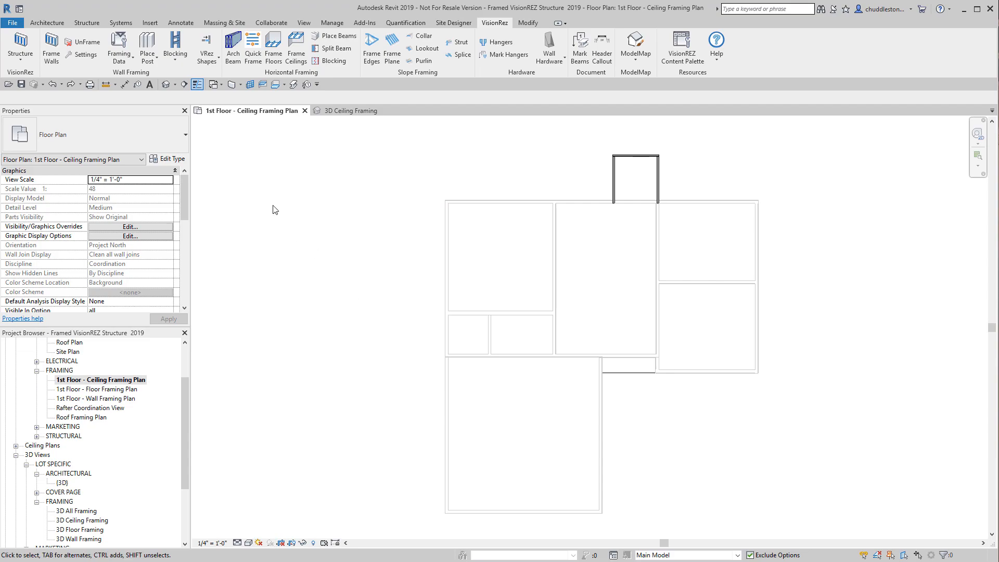
Start Frame Ceilings and set the common joist member to Ceiling Framing Lumber, type 2x8
click(295, 39)
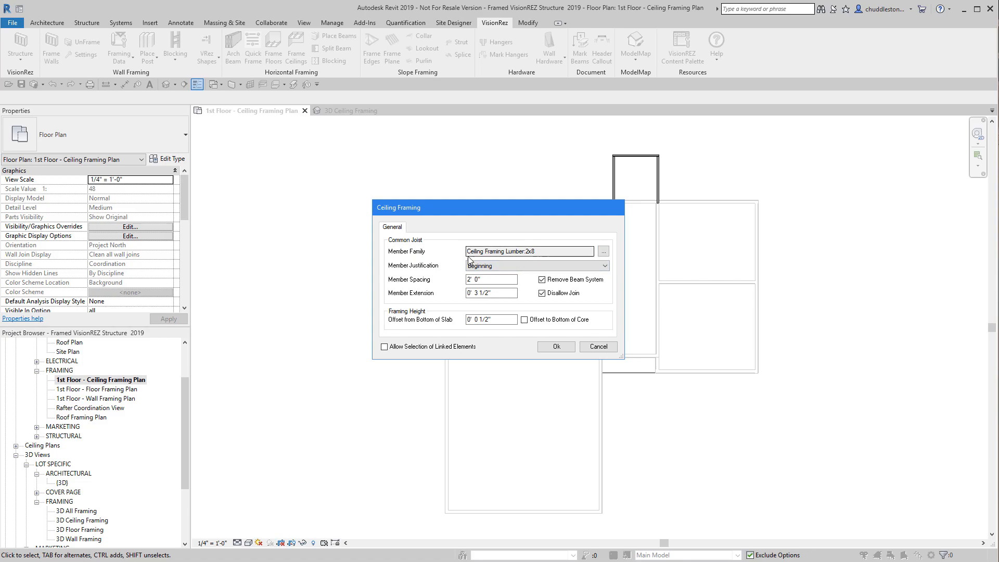
click(604, 251)
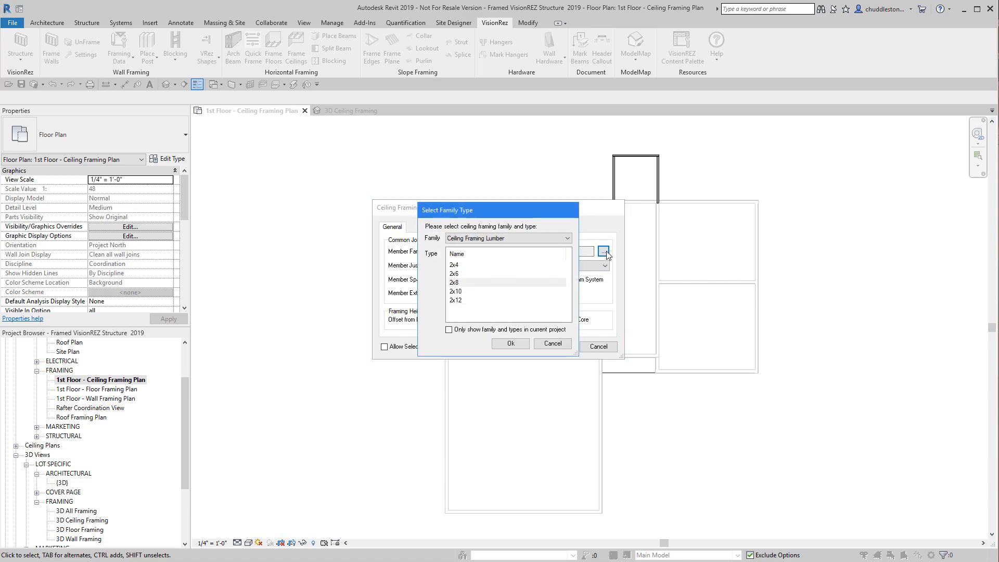
click(485, 238)
click(475, 282)
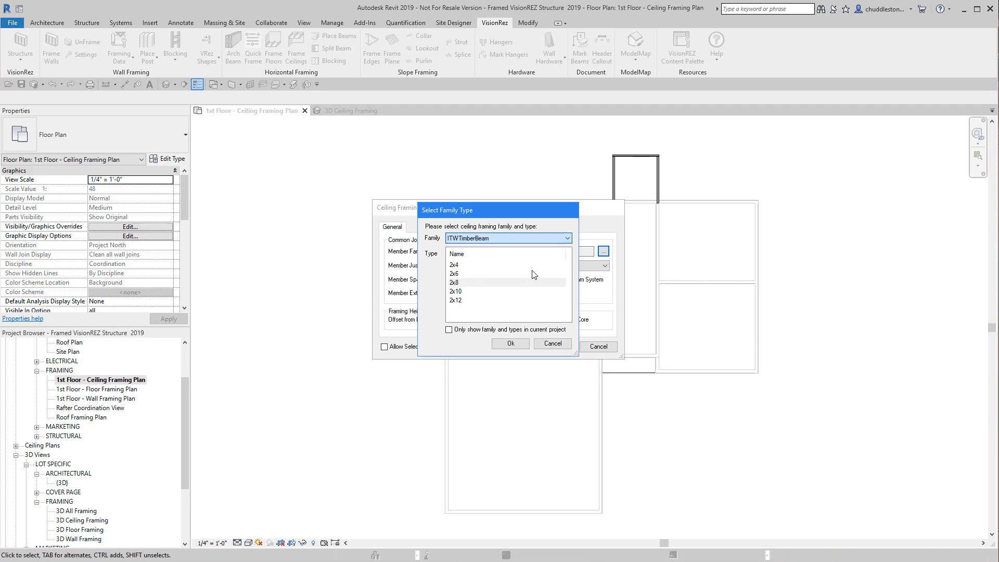
click(545, 238)
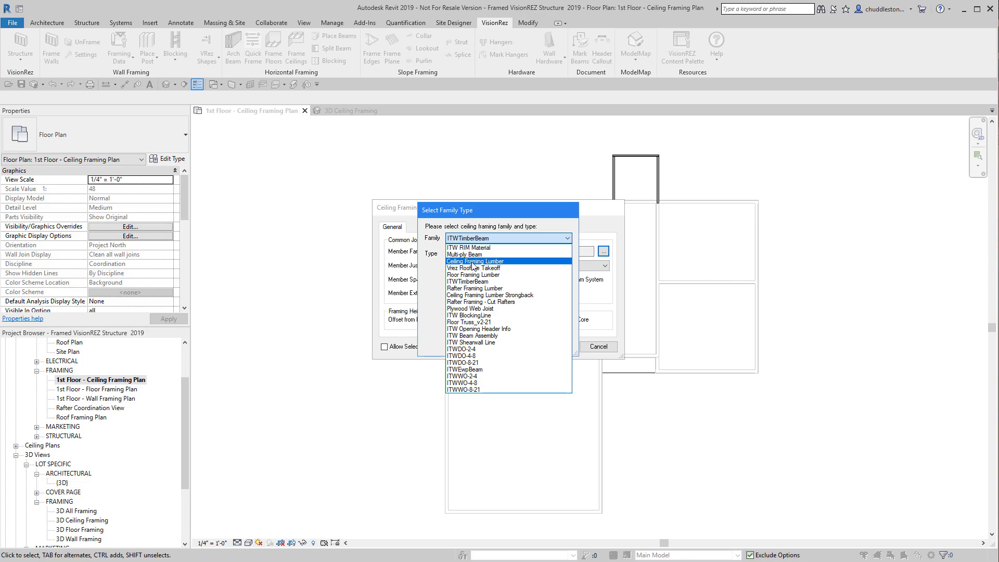
click(474, 262)
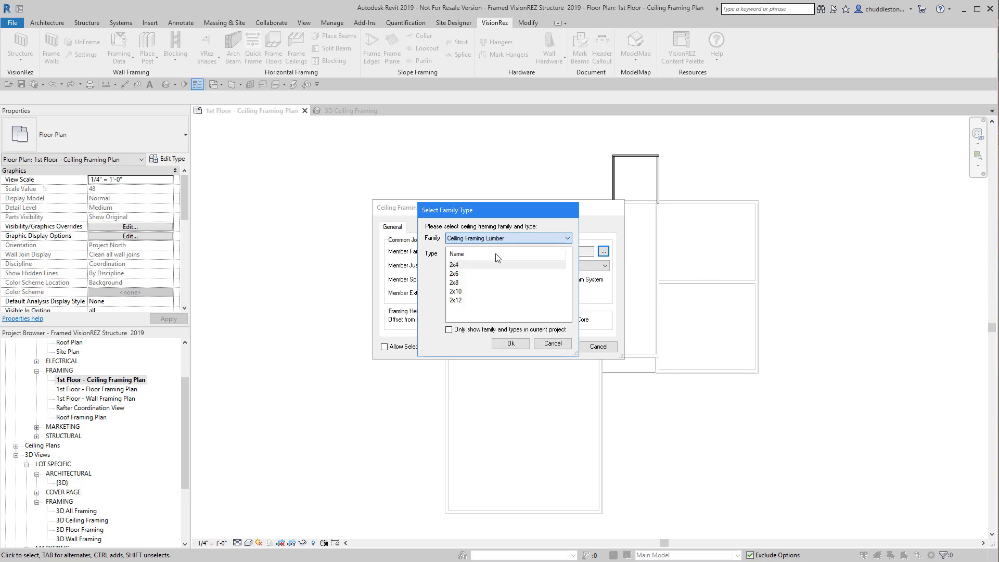
click(454, 283)
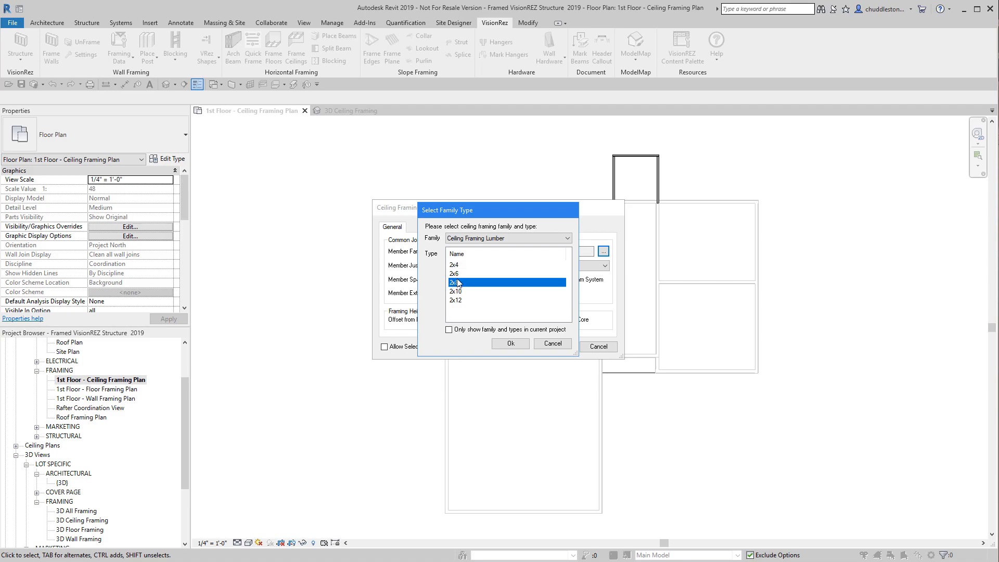
click(510, 344)
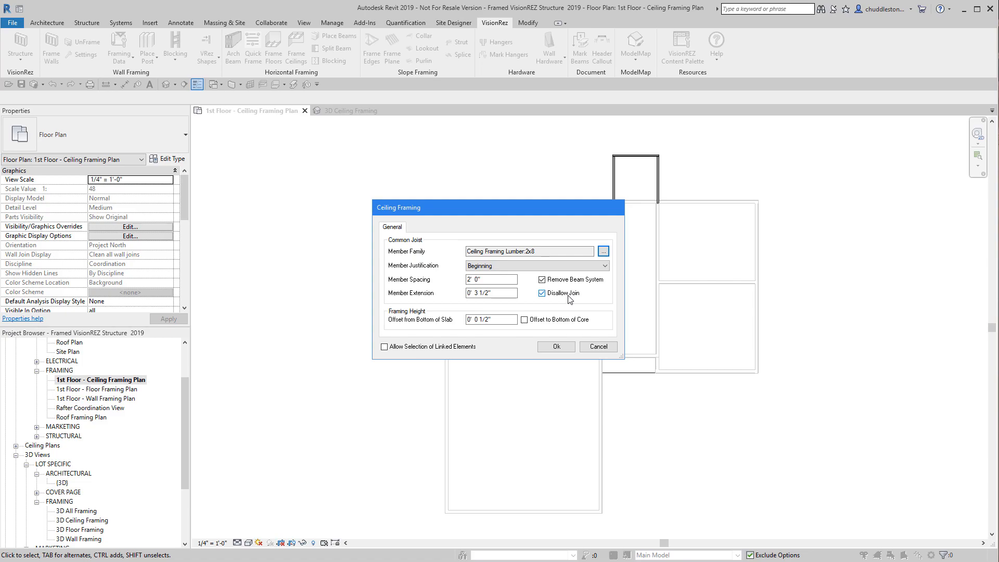
Accept the ceiling framing settings with a 0' 0 1/2" offset from bottom of slab and frame the upper-left and upper-middle room ceilings
drag(514, 319, 464, 319)
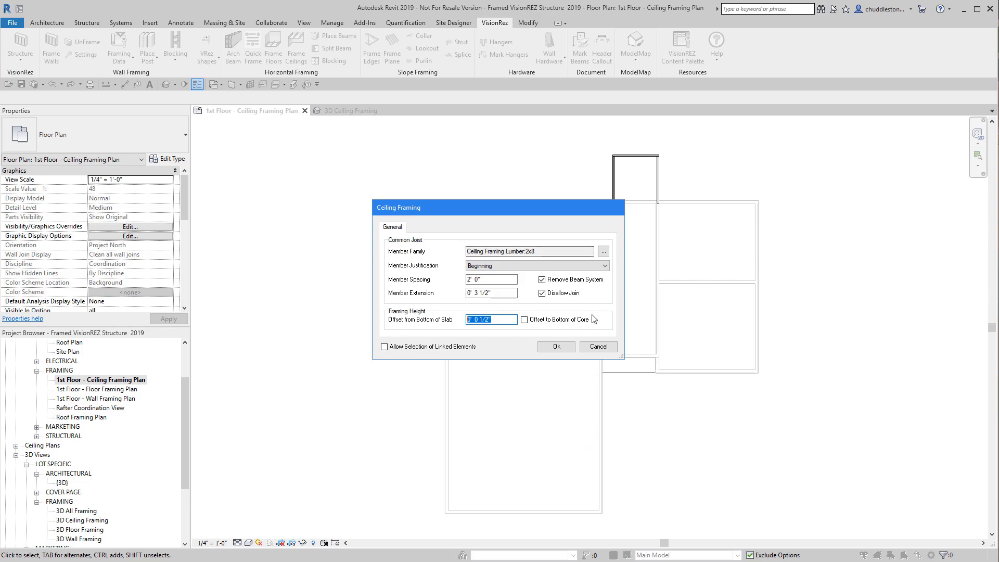
click(557, 346)
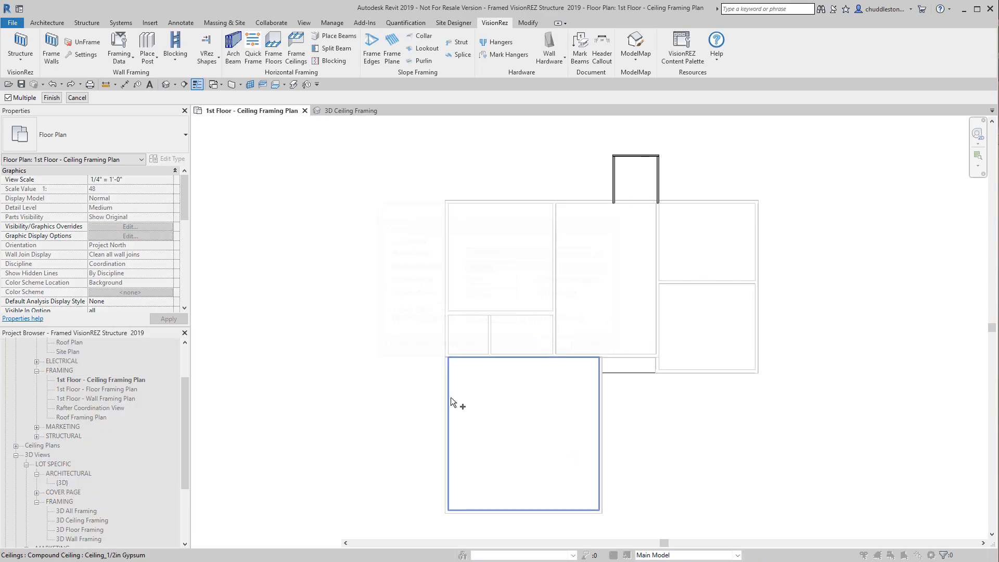
click(494, 241)
click(613, 263)
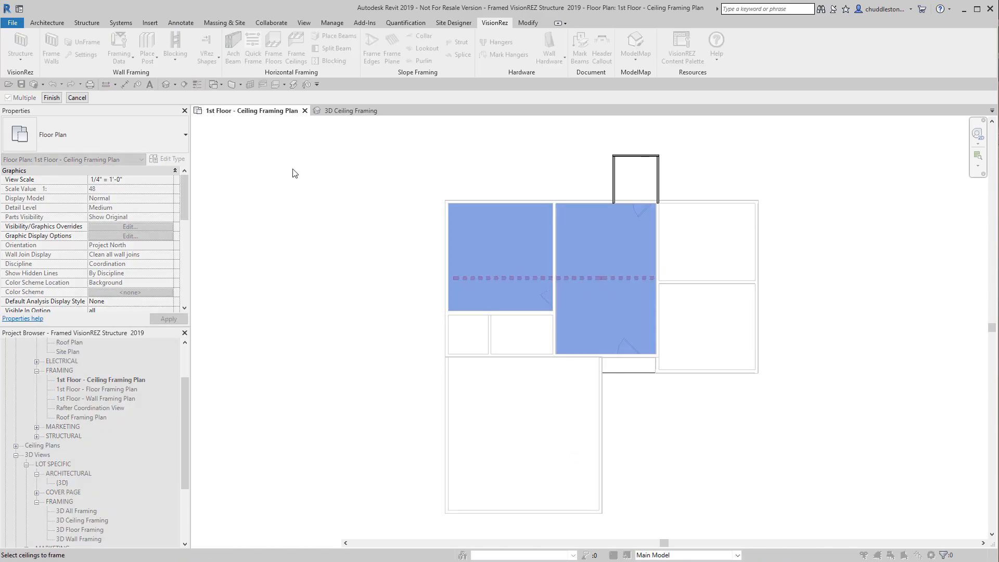
click(51, 98)
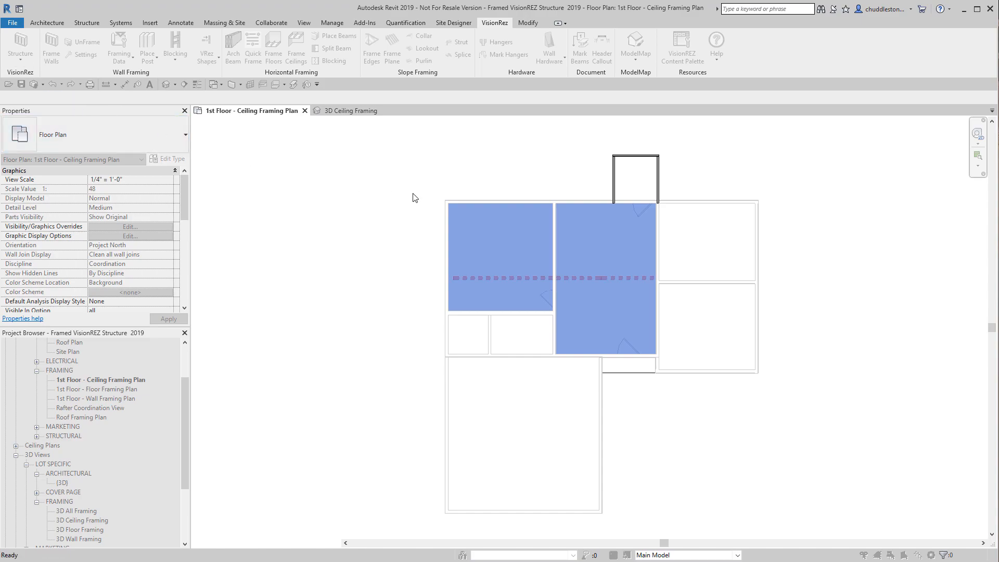
scroll(490, 251, up, 5)
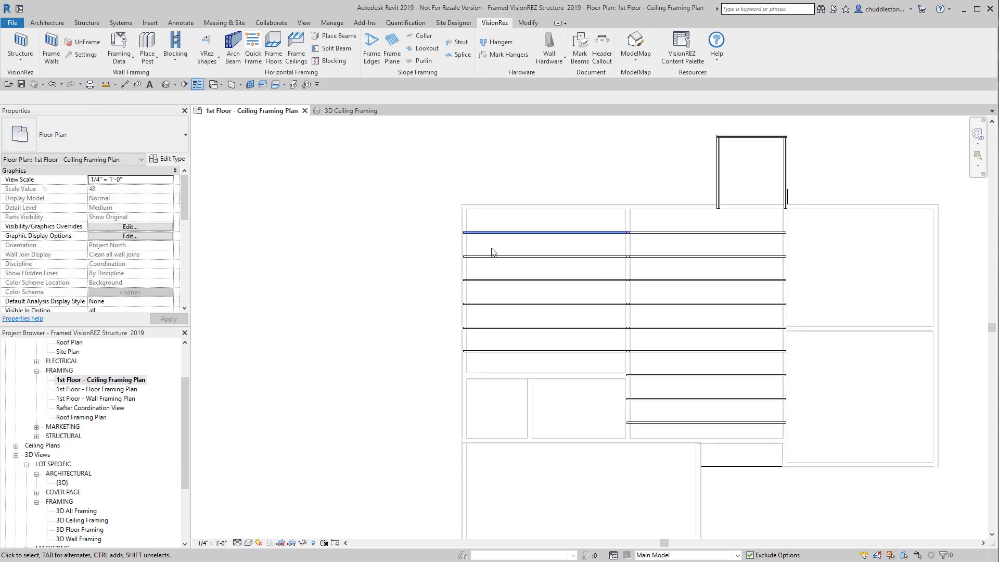
click(487, 227)
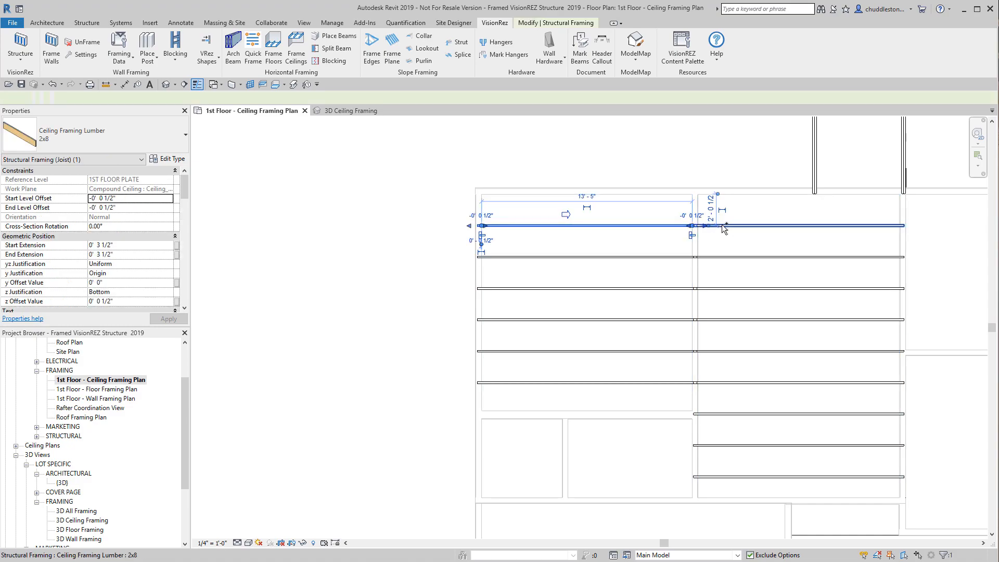
ctrl+click(507, 257)
ctrl+click(497, 288)
ctrl+click(495, 319)
ctrl+click(495, 351)
ctrl+click(498, 378)
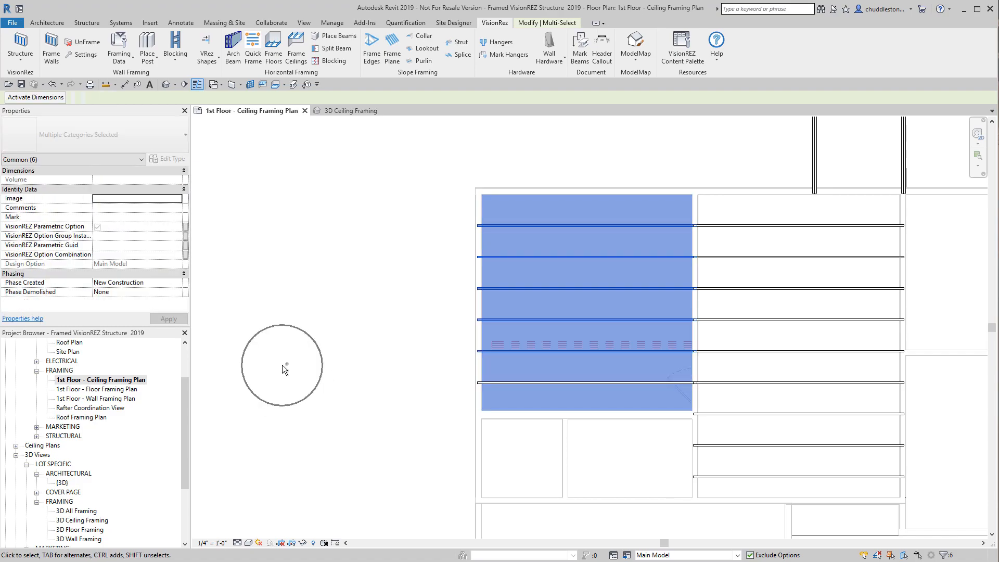
click(350, 324)
Move the six ceiling joists of the upper-left room down 1.5" so they lap beside the middle room's joists
click(490, 380)
ctrl+click(496, 351)
ctrl+click(500, 318)
ctrl+click(496, 287)
ctrl+click(501, 257)
ctrl+click(499, 225)
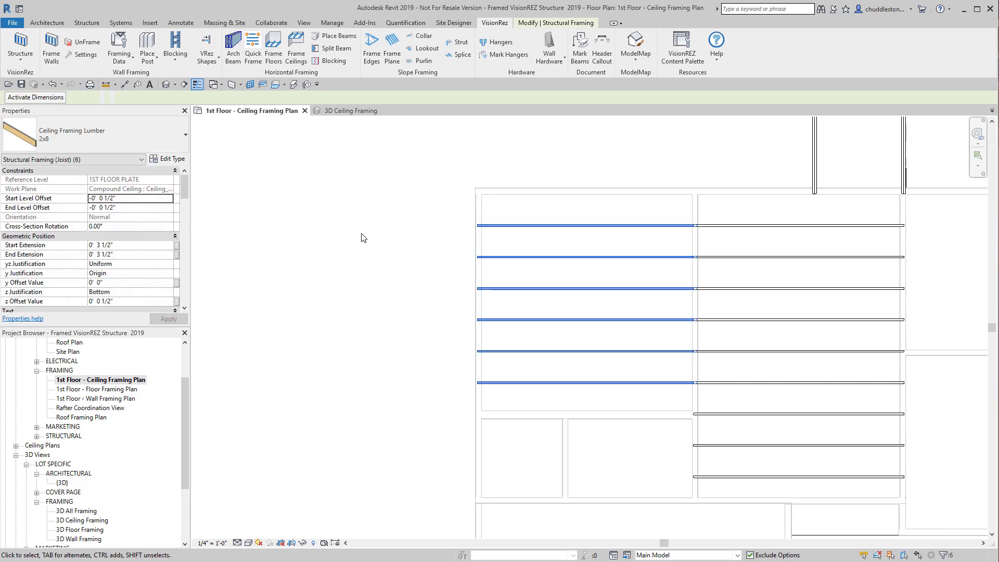
key(r)
key(o)
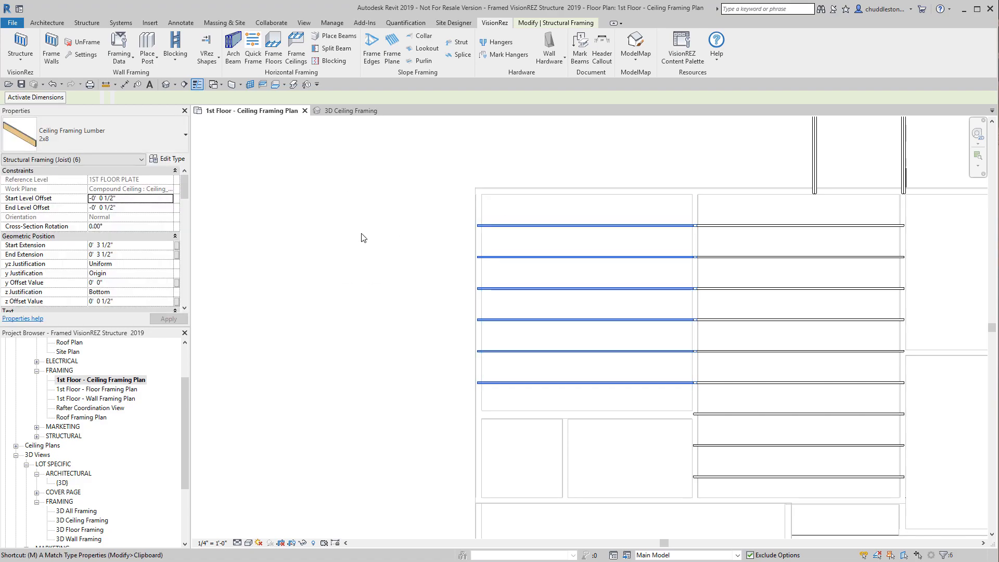
drag(414, 269, 413, 294)
text(1.56)
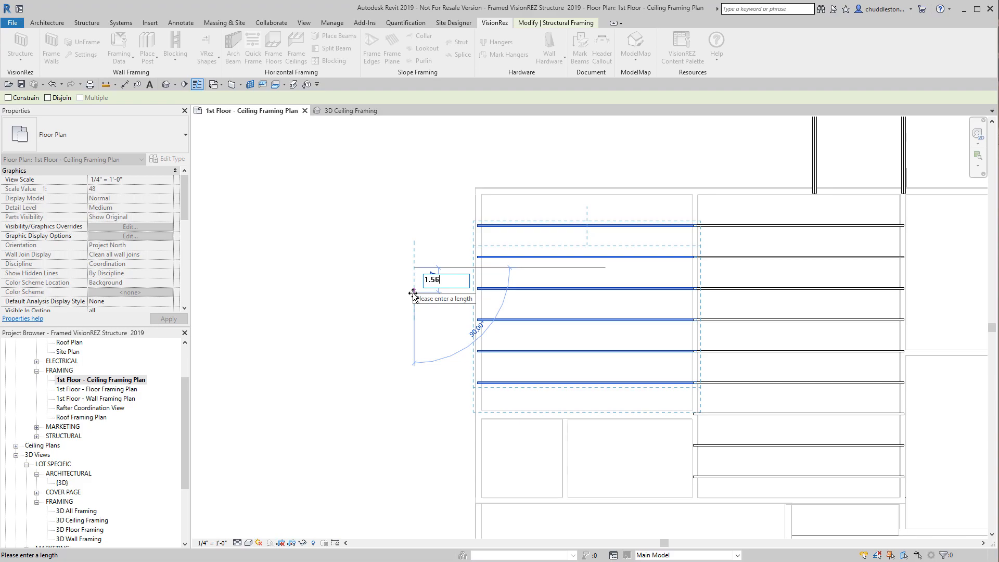
key(BackSpace)
text(")
key(Return)
scroll(728, 218, up, 5)
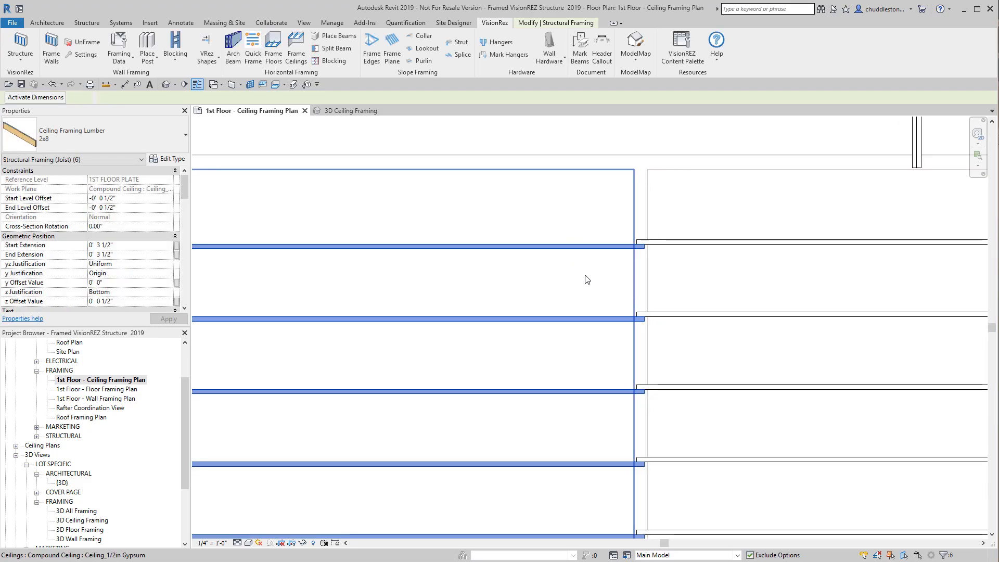
scroll(586, 274, down, 3)
click(539, 178)
right_click(538, 177)
click(548, 178)
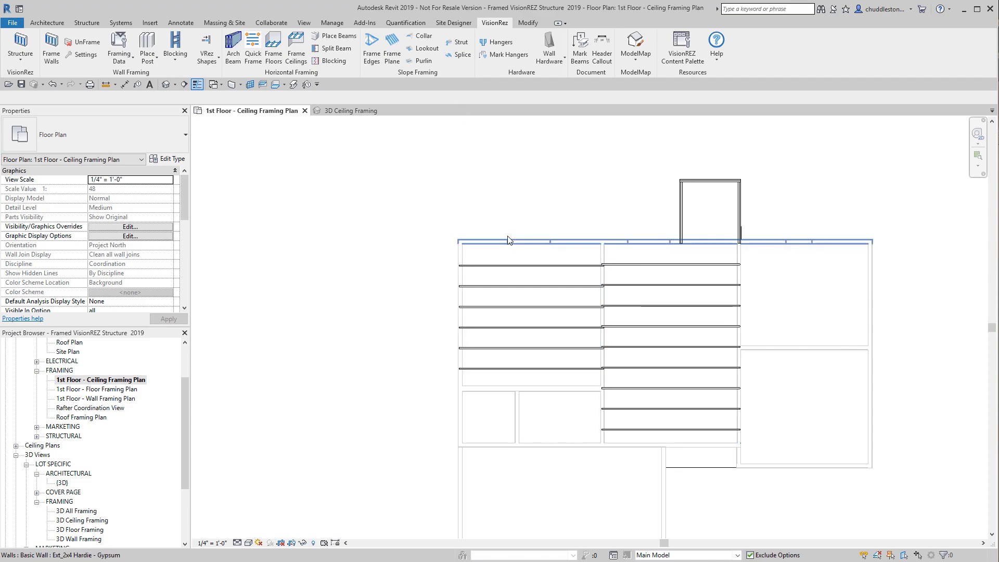
Copy the uppermost joist of the upper-left room up onto the exterior wall
scroll(498, 245, up, 3)
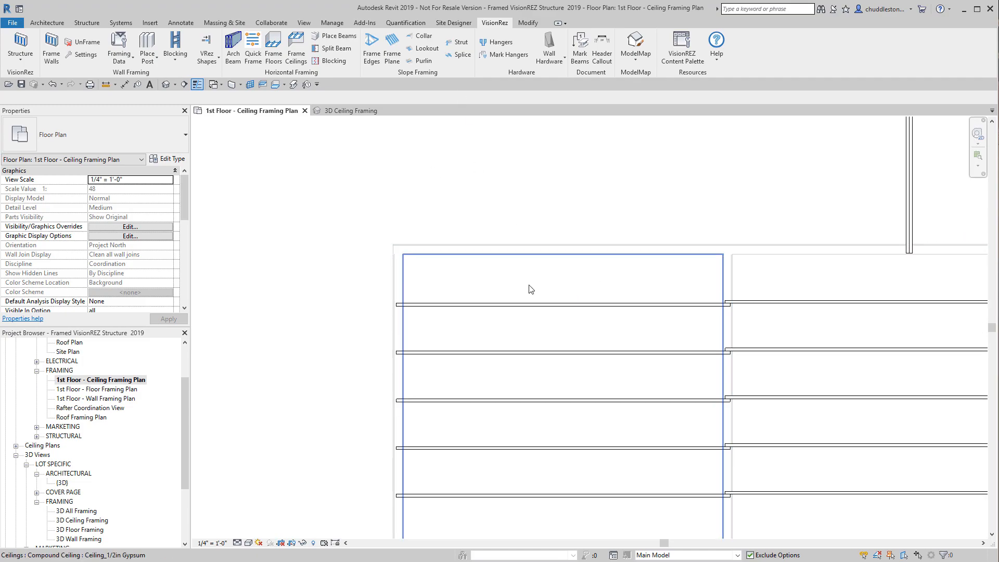
click(478, 305)
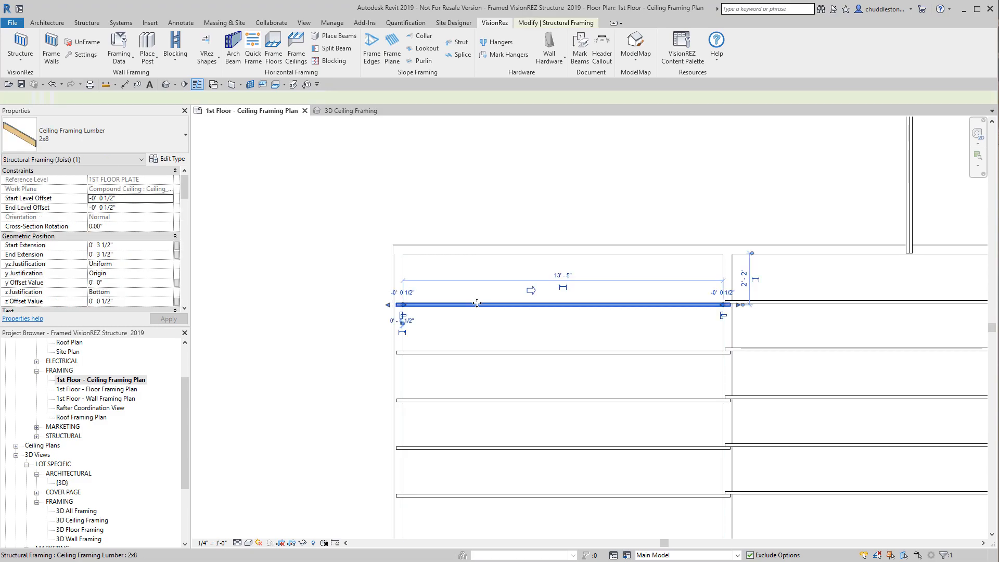
key(c)
key(o)
click(366, 302)
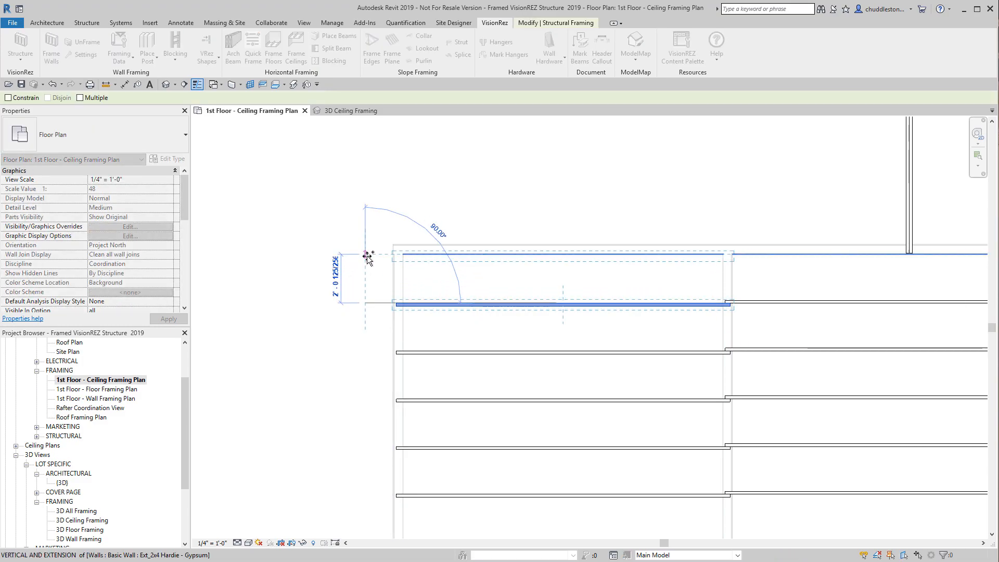
click(367, 256)
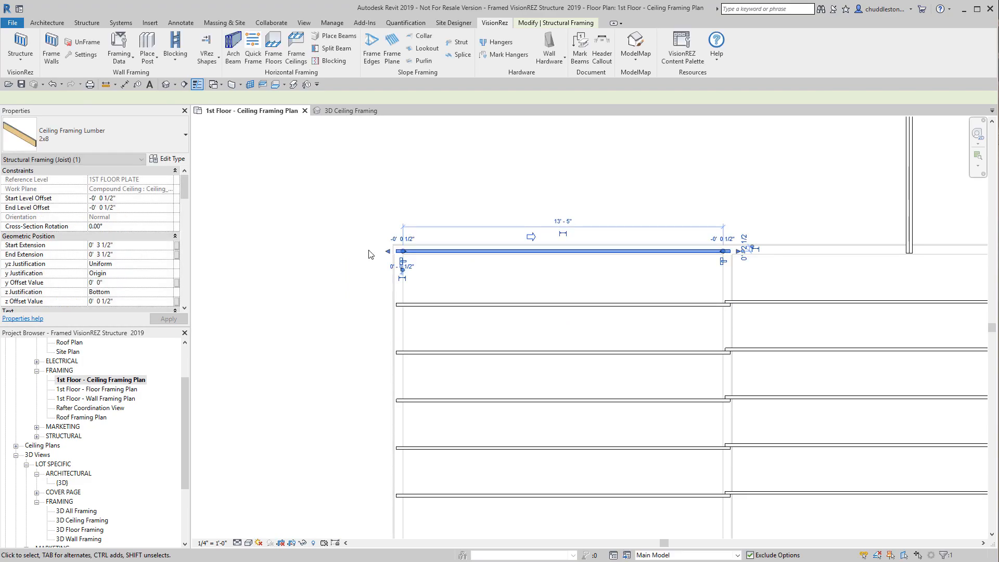
key(Escape)
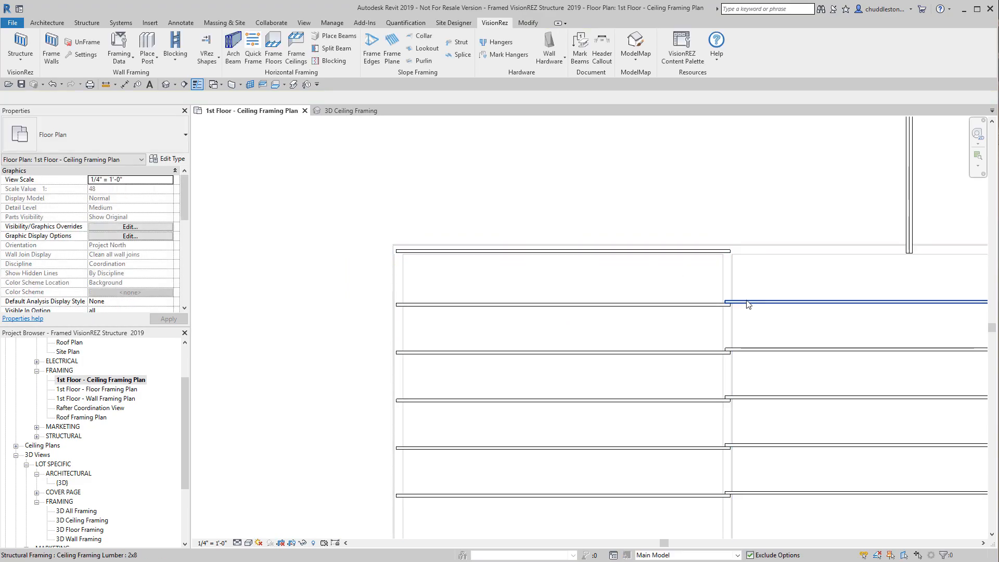
Copy the middle room's uppermost joist 2' - 3" up onto the exterior wall and line up the left room's wall joist with it
click(747, 302)
key(m)
key(v)
click(688, 279)
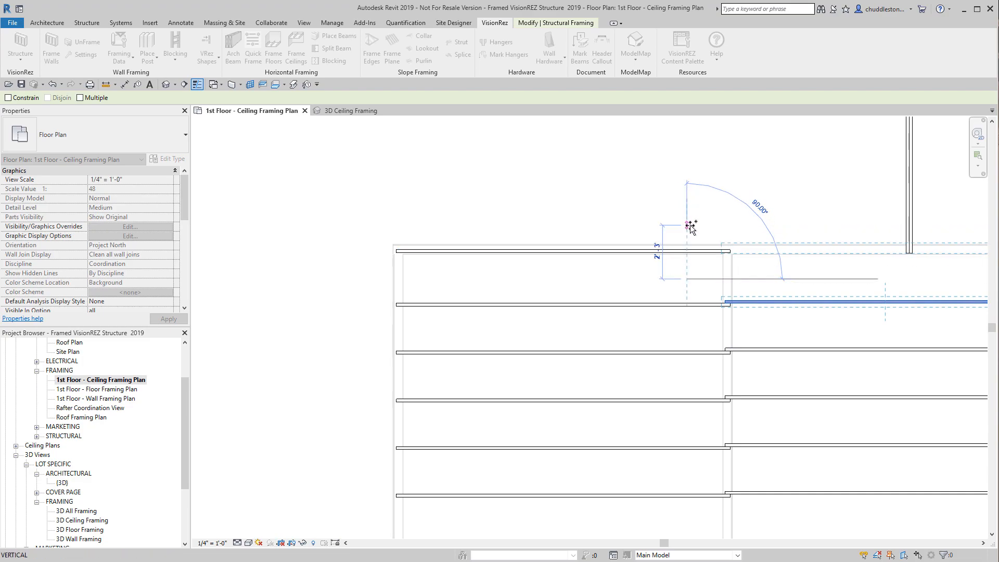
click(690, 227)
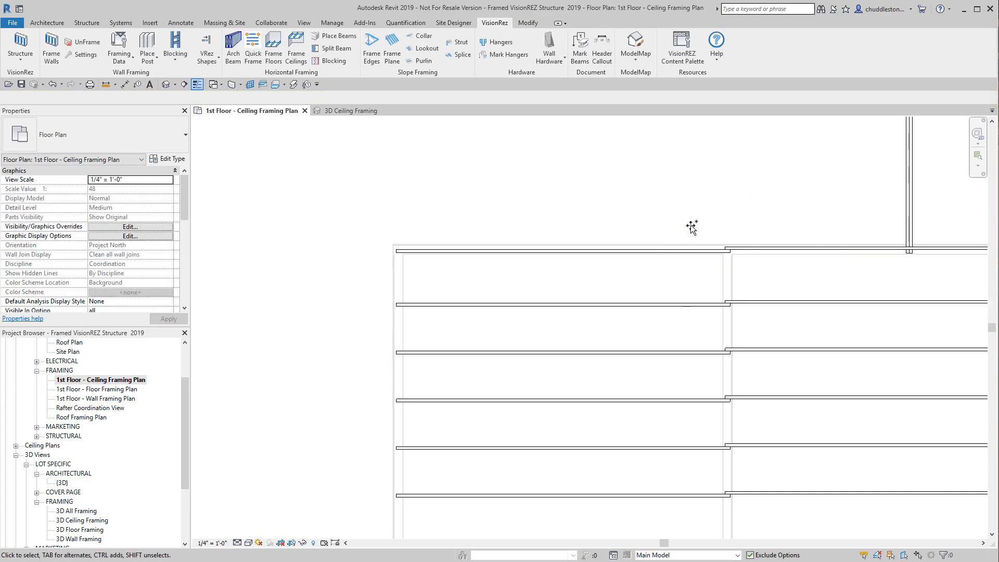
scroll(691, 234, up, 3)
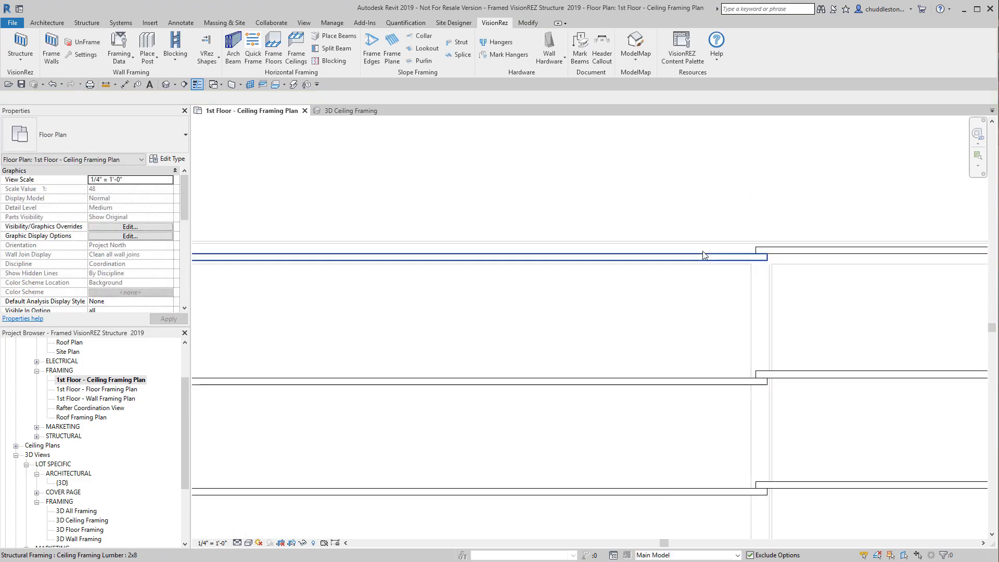
click(657, 174)
scroll(654, 172, down, 3)
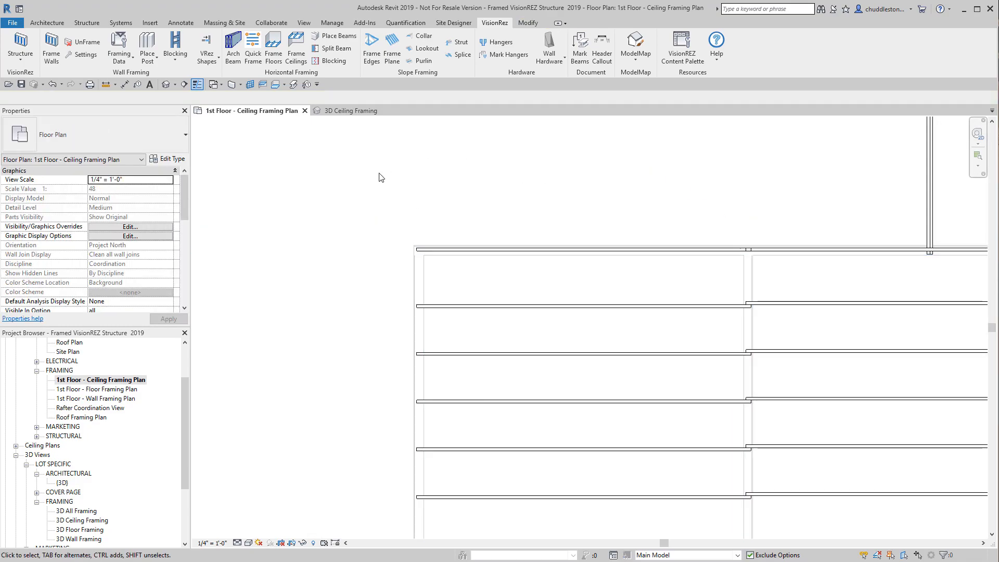
Set up Lookout placement with Ceiling Framing Lumber 2x8, Beginning direction, 2' 0" spacing, edge orientation and flush-to-top alignment
click(431, 50)
drag(551, 221, 544, 131)
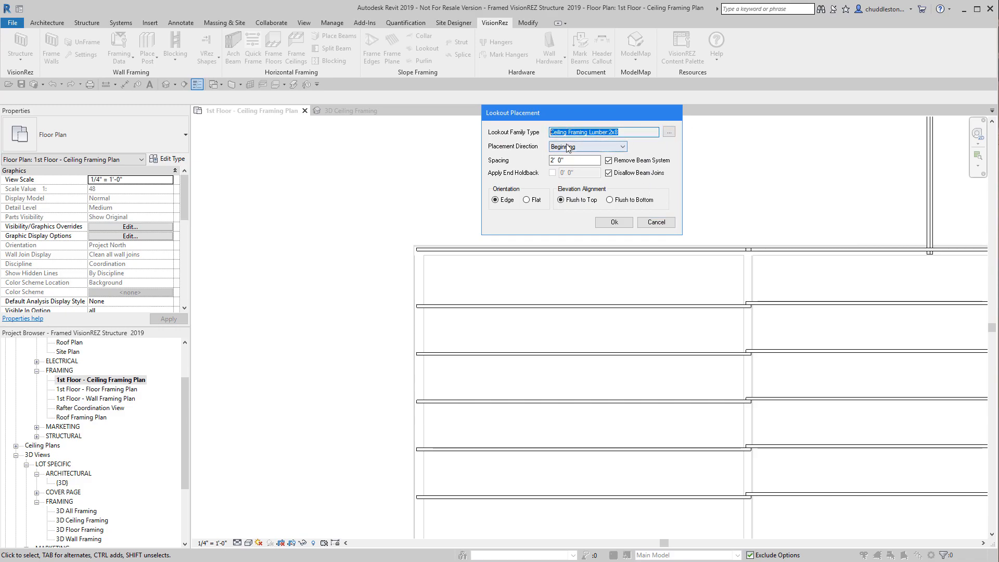
drag(575, 158, 525, 174)
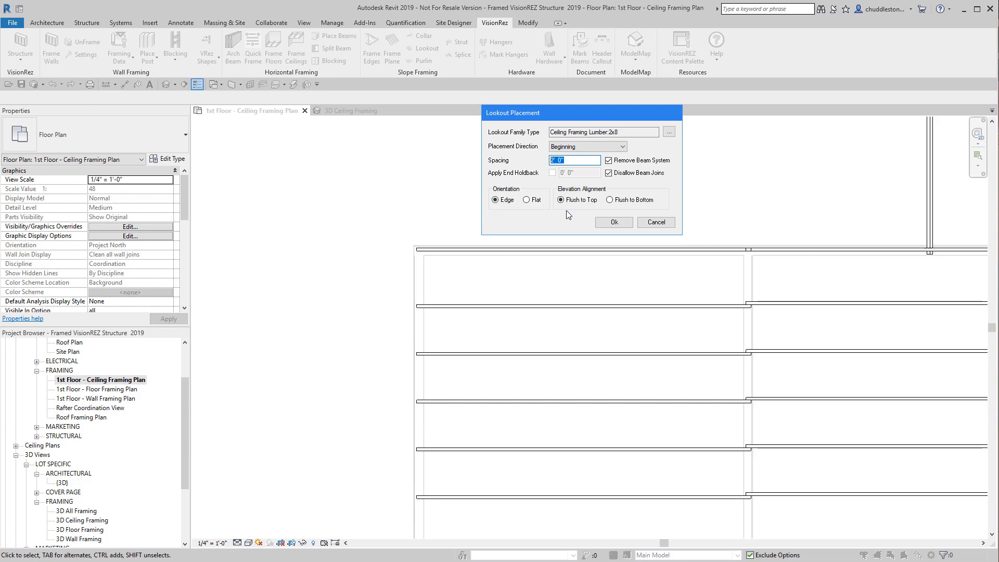
click(617, 223)
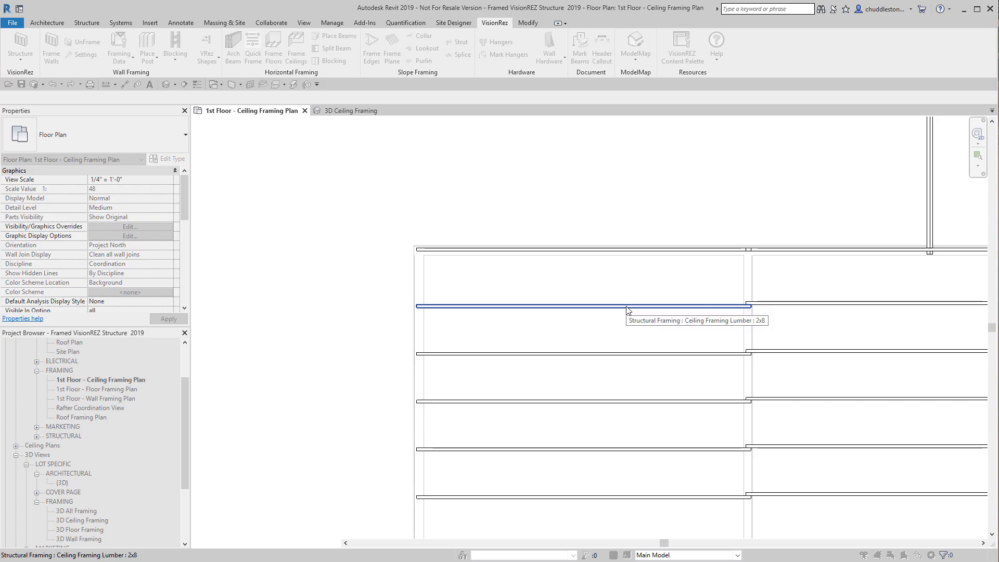
Place lookouts between the wall joist and the first interior joist in both the upper-left and middle rooms
click(602, 253)
middle_drag(671, 178, 453, 154)
scroll(453, 153, up, 1)
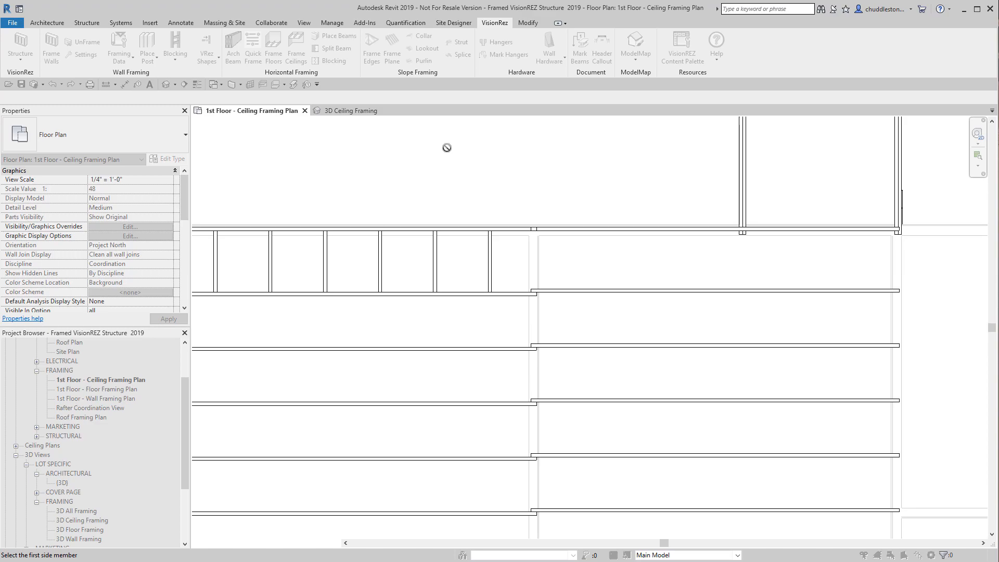
click(642, 292)
click(647, 230)
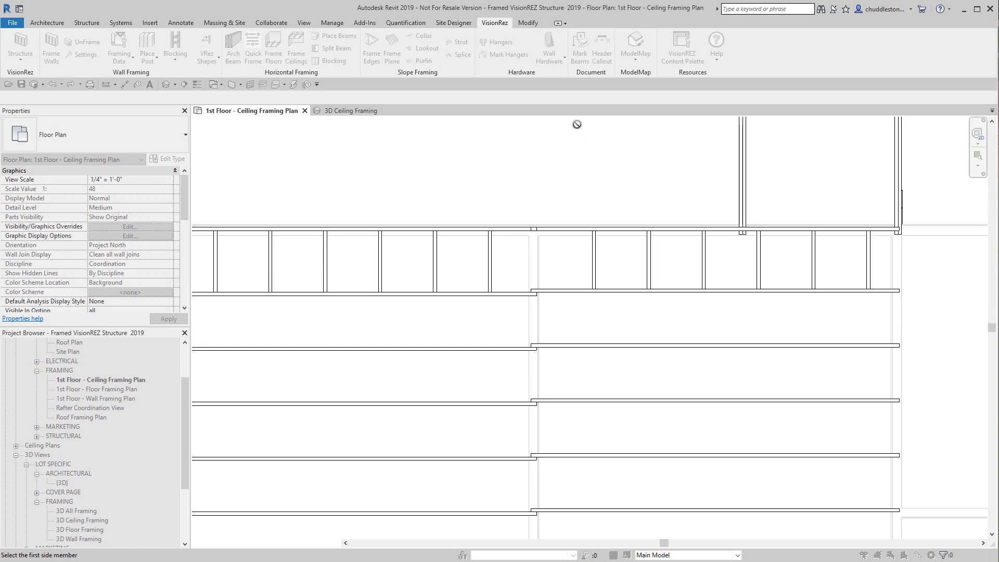
scroll(604, 144, down, 3)
middle_drag(604, 145, 697, 160)
right_click(697, 160)
click(708, 167)
Delete the two temporary joists lying along the exterior wall above the lookouts
scroll(691, 204, up, 7)
click(676, 255)
key(Delete)
click(595, 247)
key(Delete)
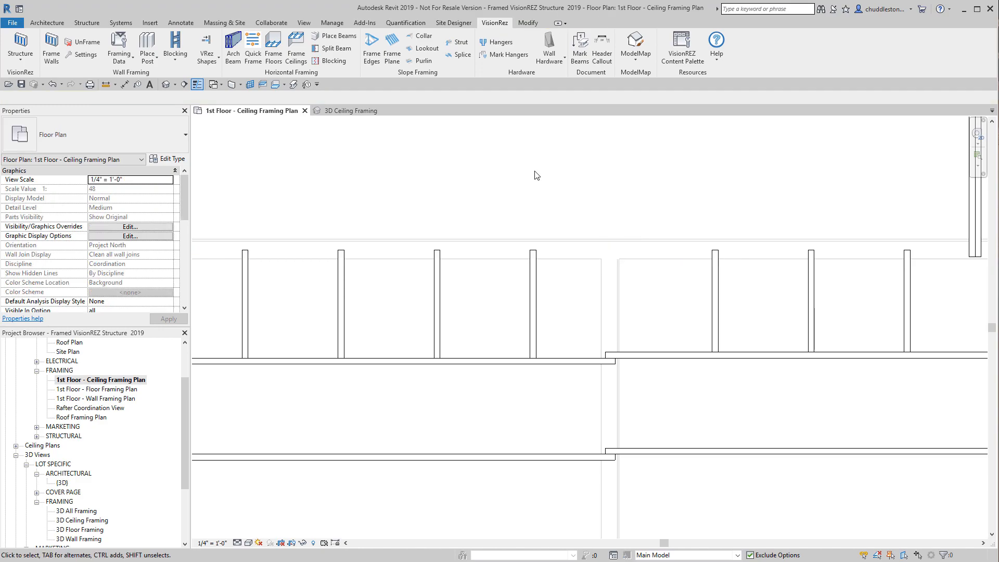
click(533, 292)
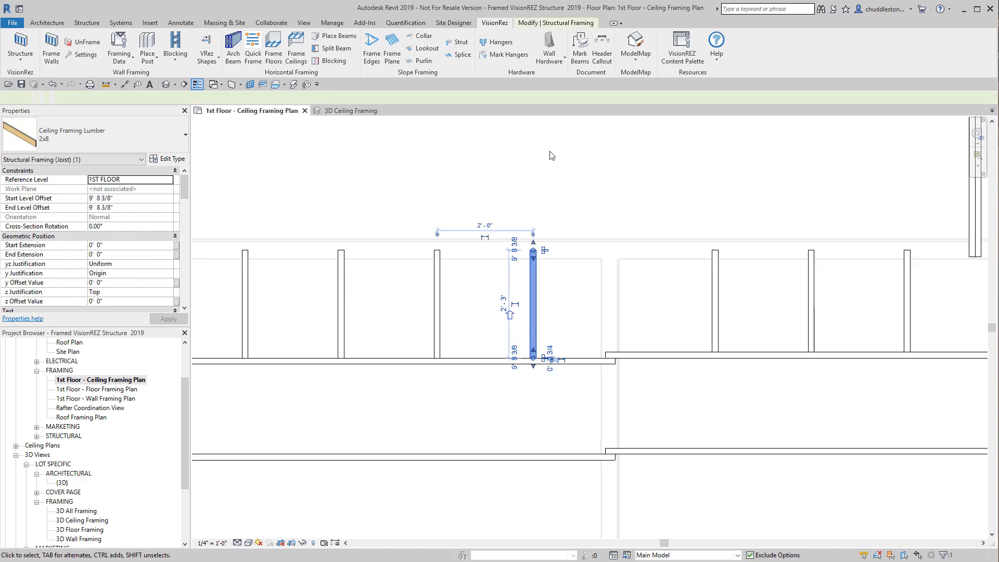
click(589, 179)
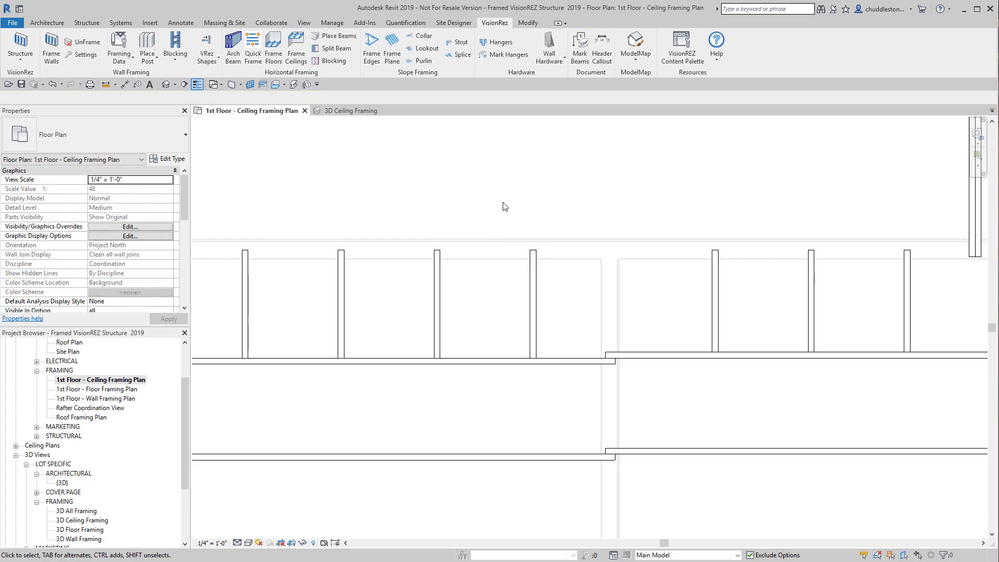
scroll(485, 199, down, 3)
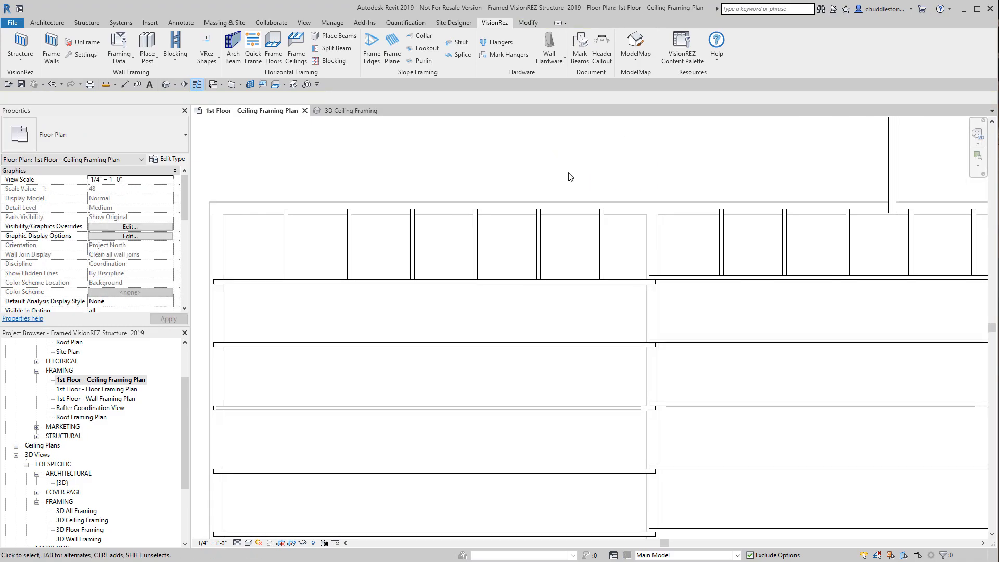
scroll(570, 177, up, 2)
scroll(570, 177, down, 5)
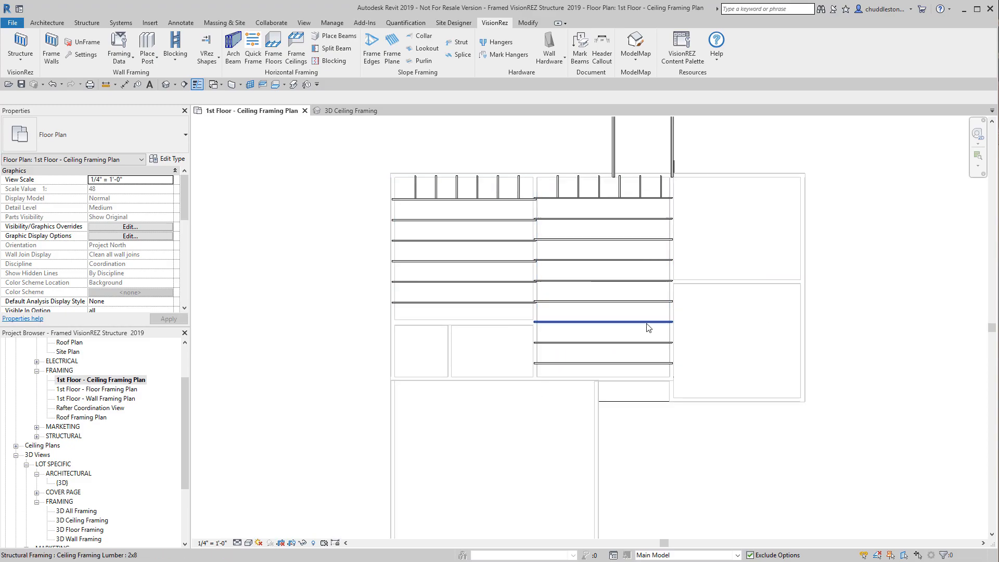
scroll(501, 306, down, 2)
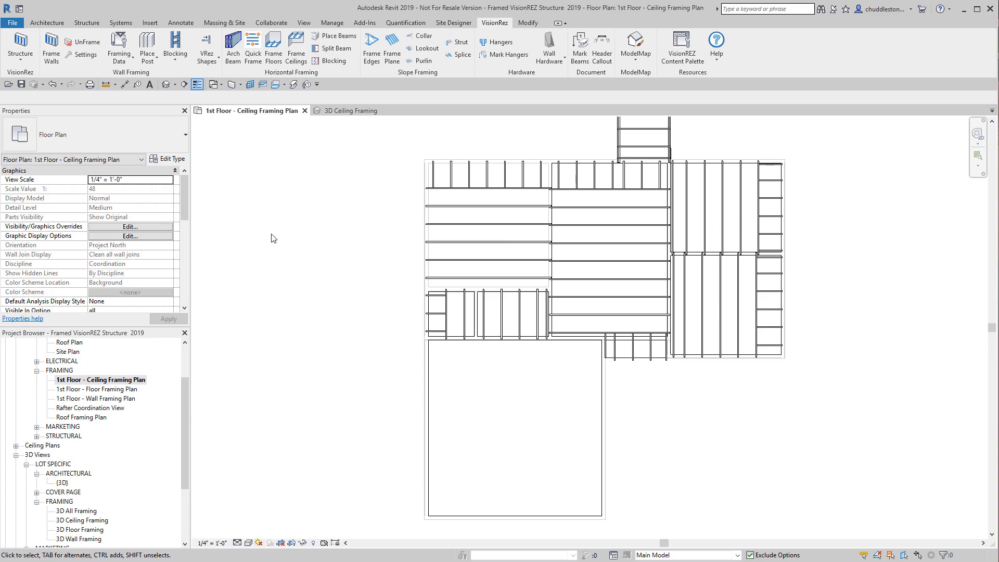
Set up ceiling framing with Ceiling Framing Lumber 2x10 joists at 16" spacing, keeping the Beginning justification and 0' 3 1/2" extension
click(295, 57)
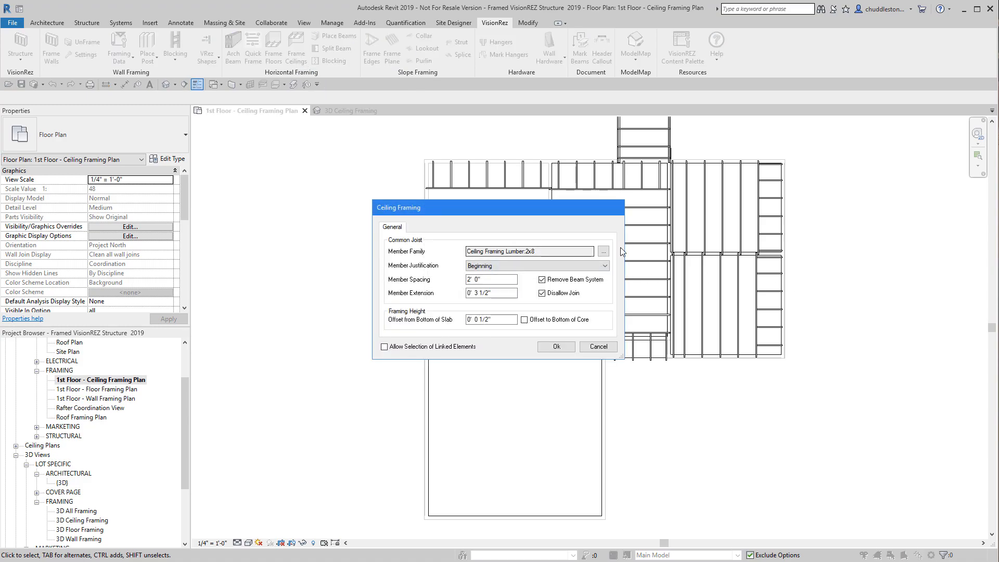
click(604, 251)
click(454, 293)
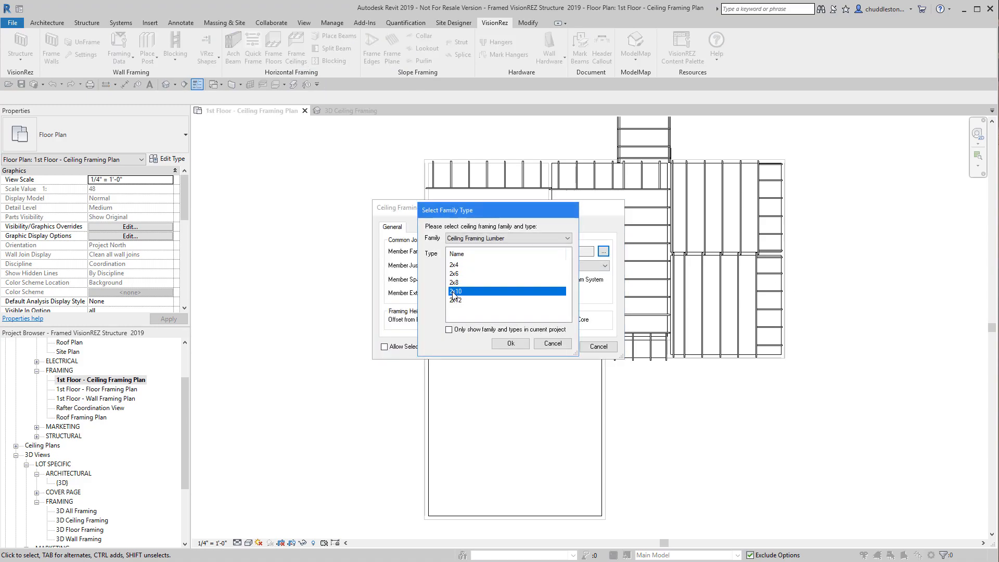
click(510, 344)
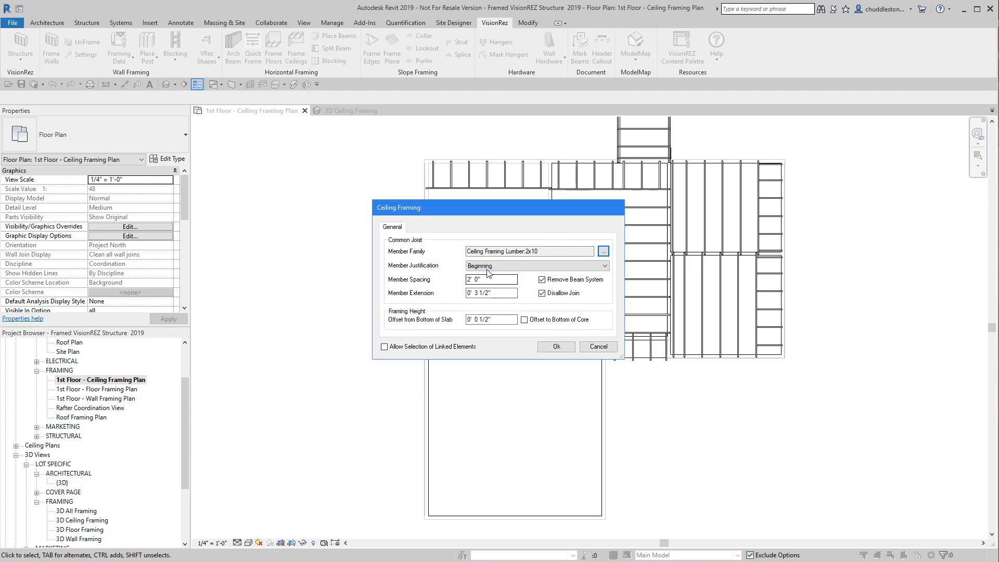
drag(485, 280, 441, 291)
text(16)
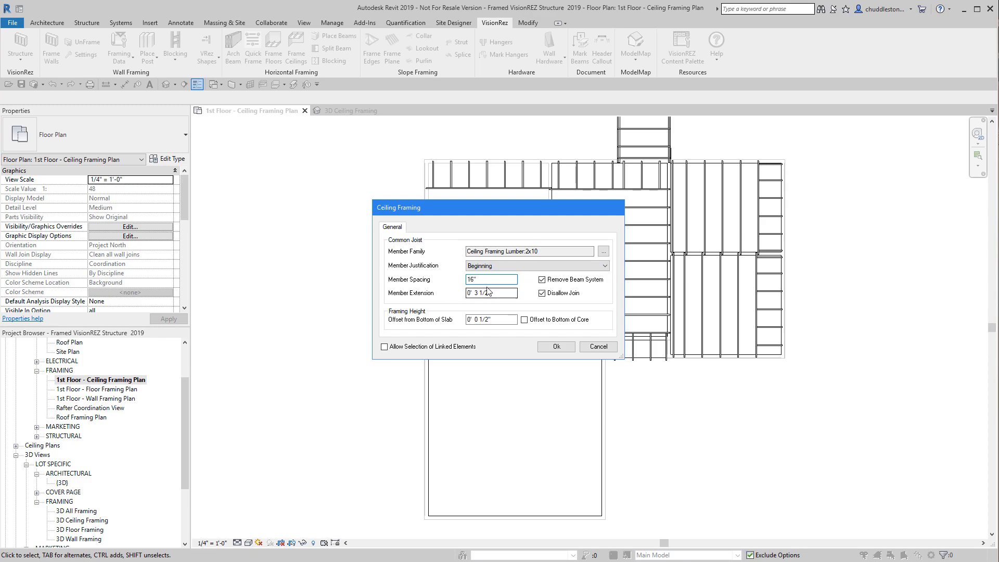
drag(489, 294, 497, 296)
click(506, 320)
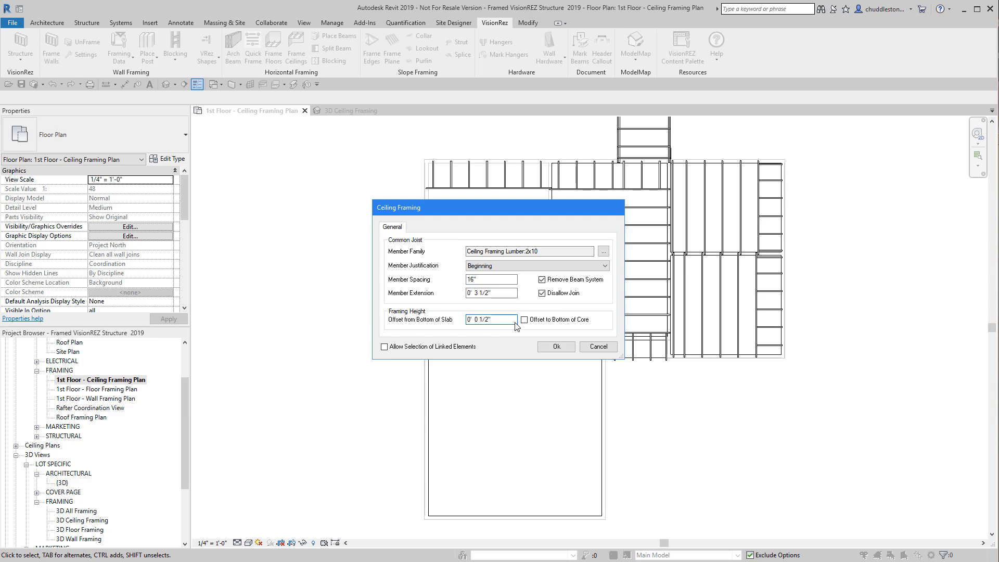
click(555, 347)
Frame the large unframed ceiling at the plan's lower left with the configured joists
click(494, 402)
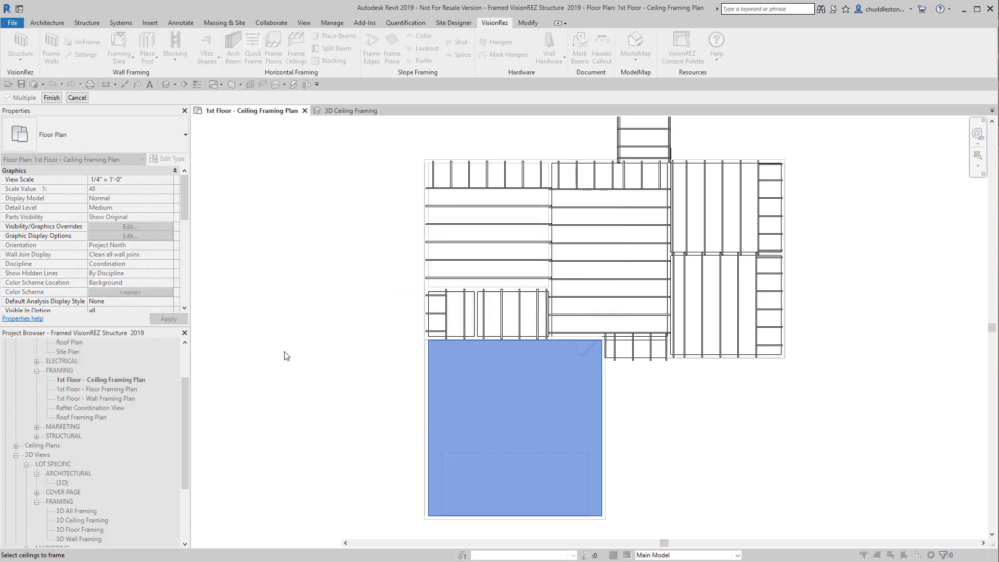
click(51, 97)
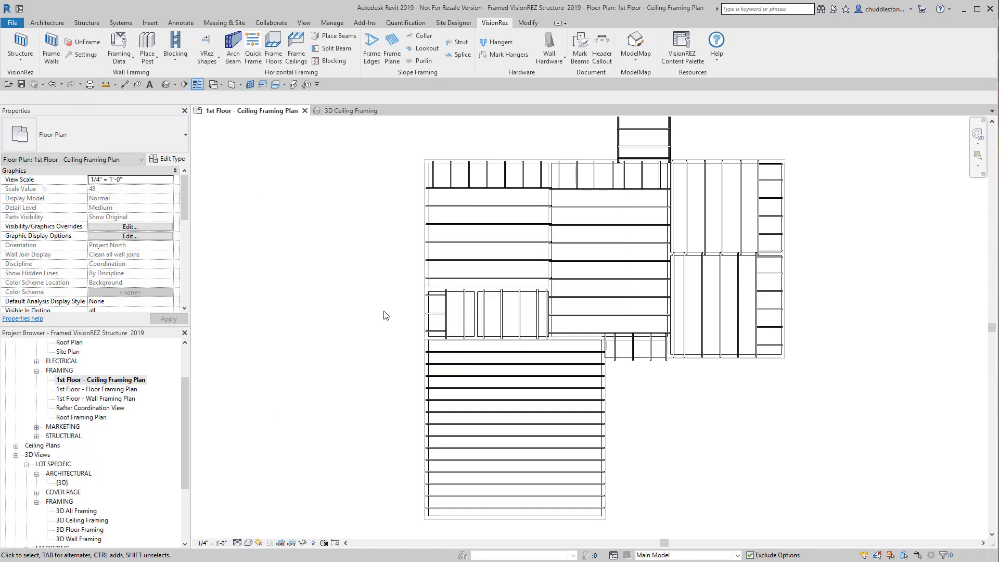
scroll(520, 338, up, 2)
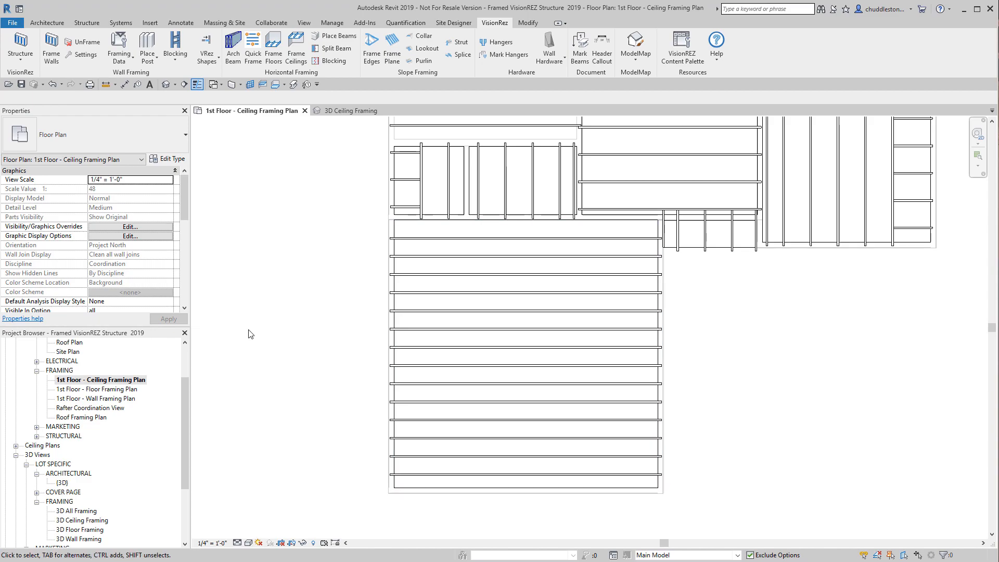
Begin beam placement with Raised alignment over all joists of the large lower-left ceiling, dismissing the save reminder without saving
click(337, 36)
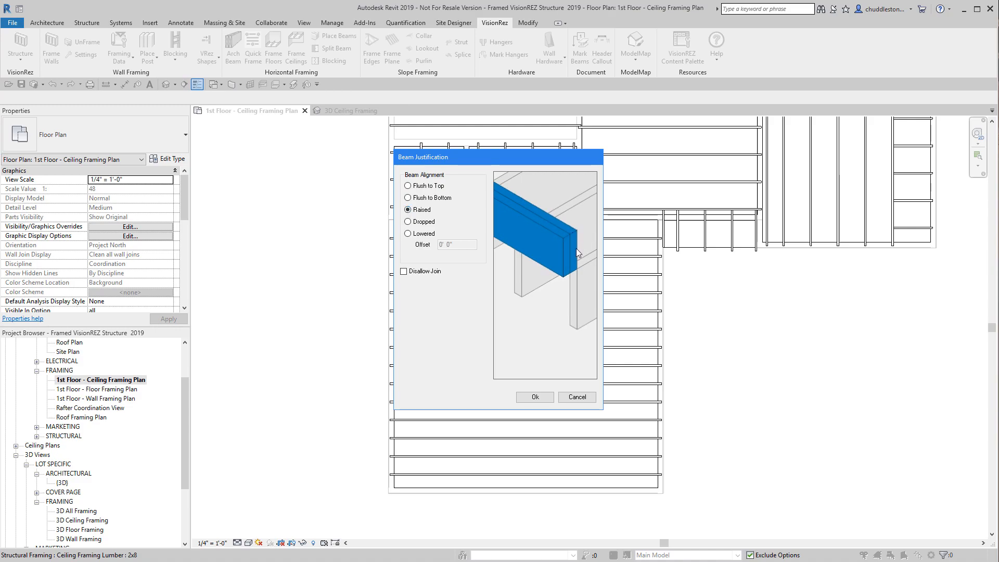
click(540, 398)
drag(538, 225, 513, 480)
click(51, 97)
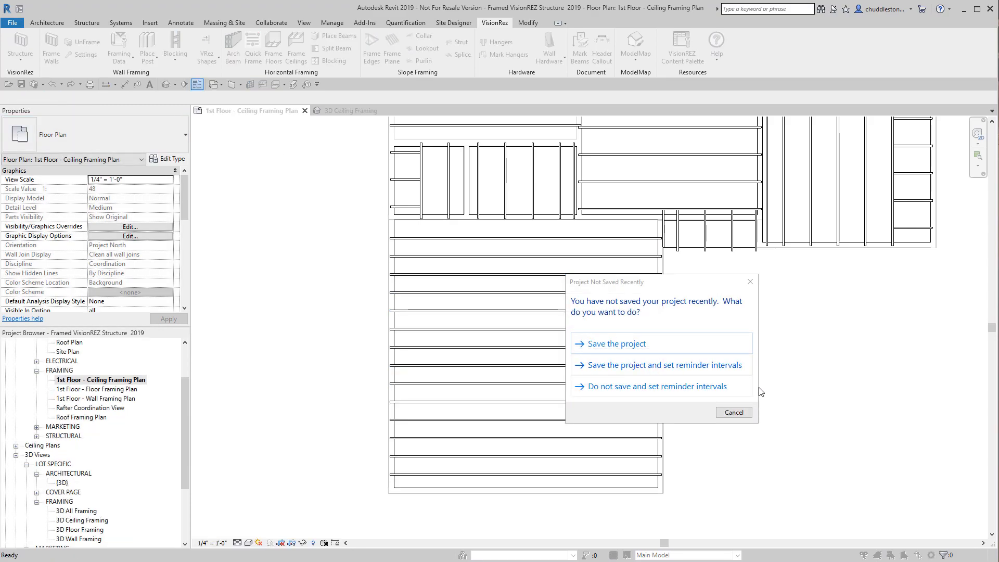
click(749, 281)
Choose Ceiling Framing Lumber Strongback 2x4 Edge 2x4 Flat as the beam type to place
key(b)
key(m)
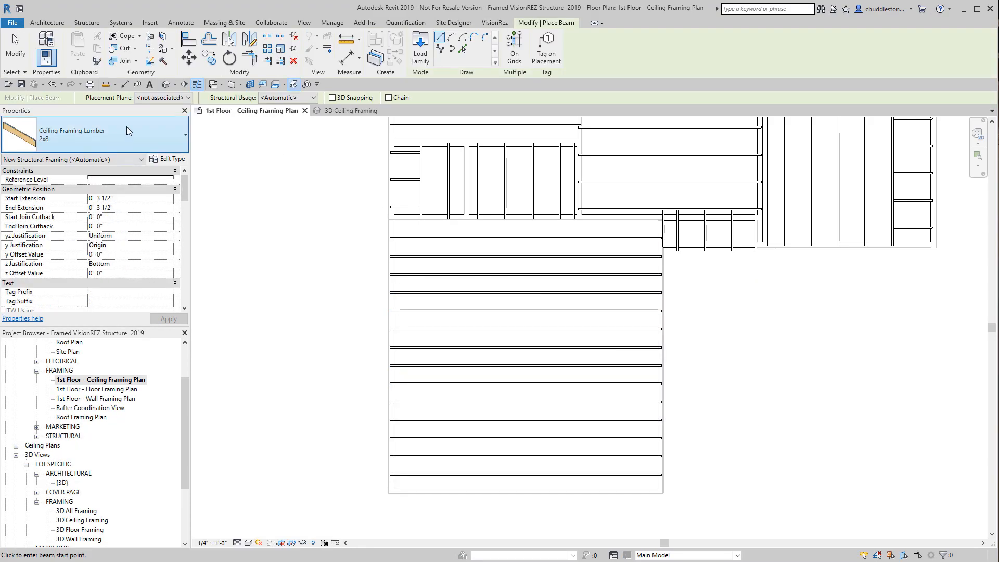
click(127, 133)
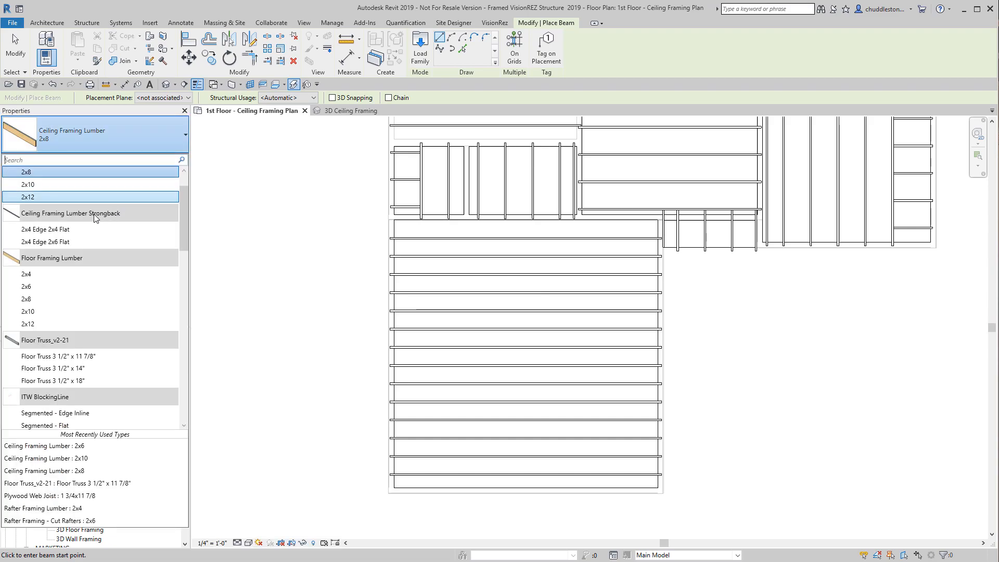
click(78, 229)
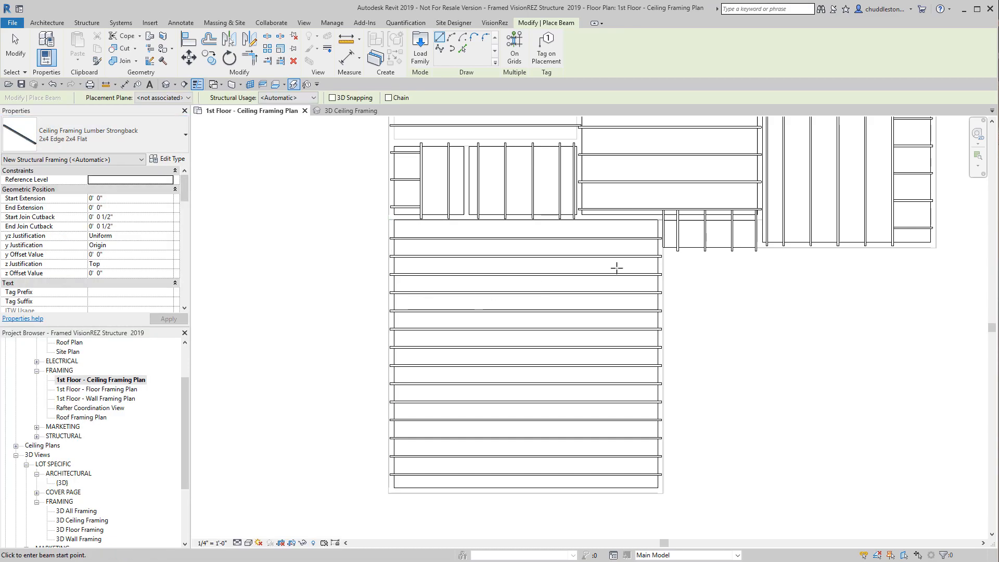
Draw a vertical strongback about 18' - 6" long across the 2x10 joists near the middle of the large ceiling
scroll(542, 232, up, 3)
click(531, 226)
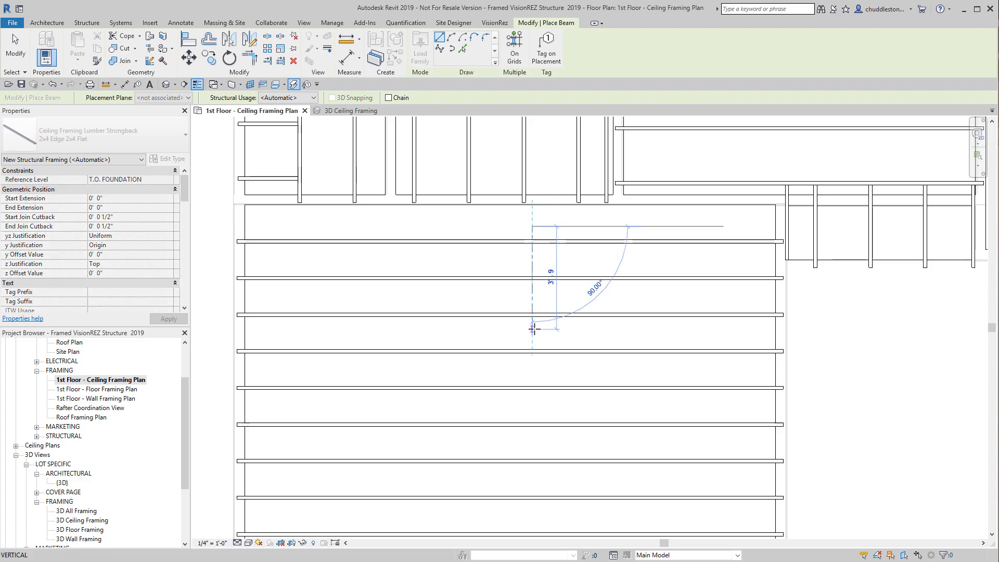
scroll(534, 328, down, 2)
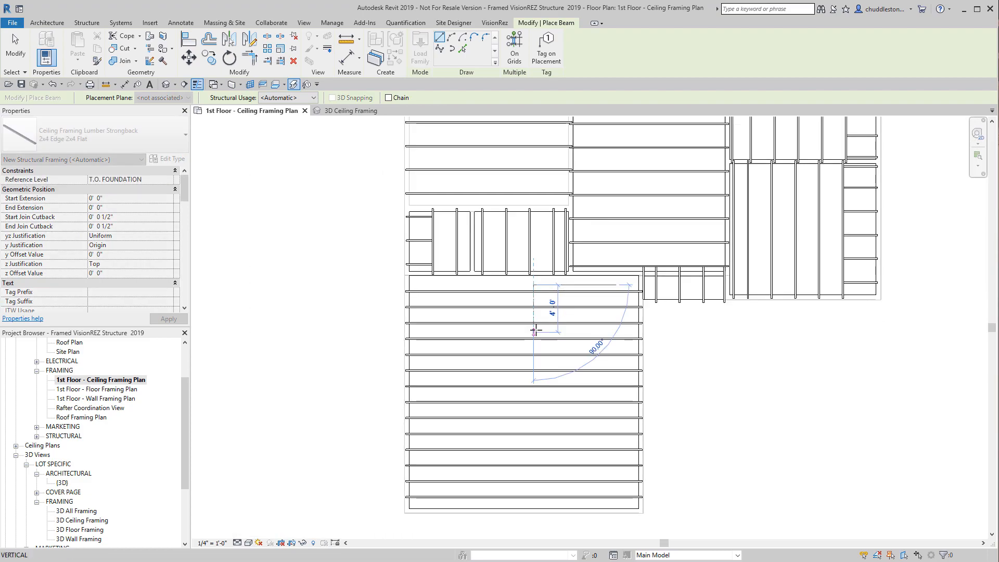
click(531, 502)
right_click(337, 347)
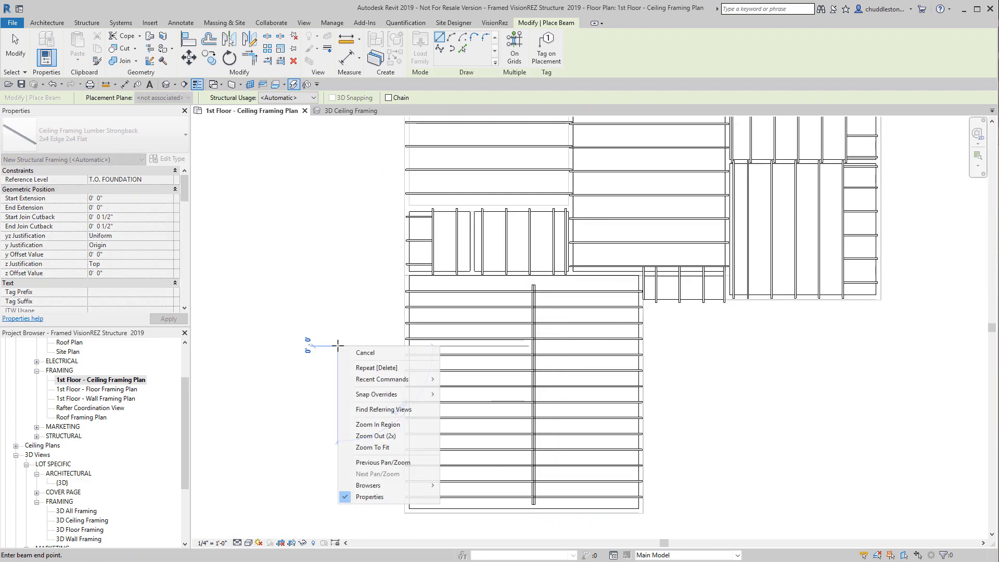
click(364, 353)
scroll(573, 305, up, 3)
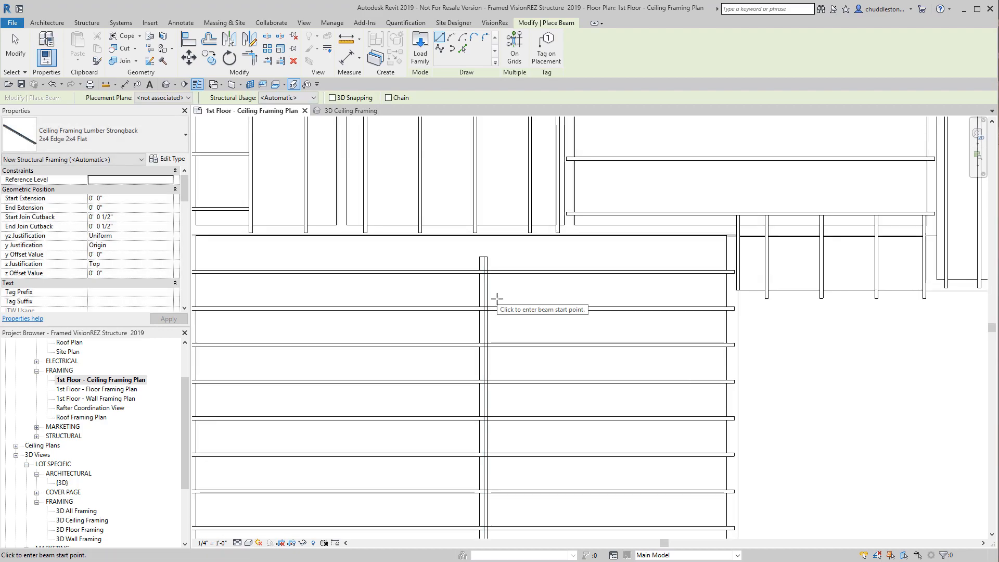
key(Escape)
key(Escape)
Shift the strongback about 10" to the left so it sits closer to the middle of the joist span
scroll(520, 271, down, 3)
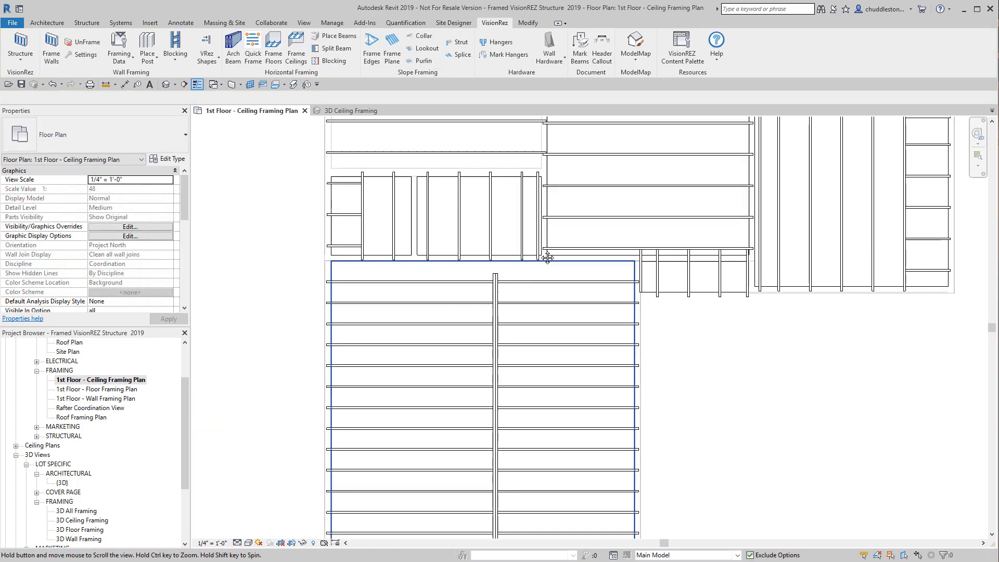
click(538, 265)
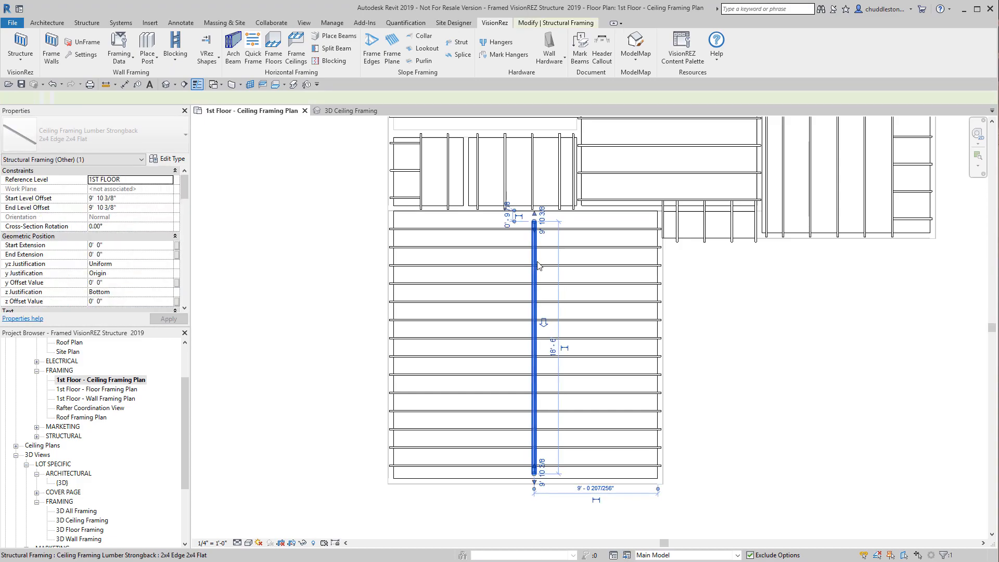
drag(538, 265, 527, 265)
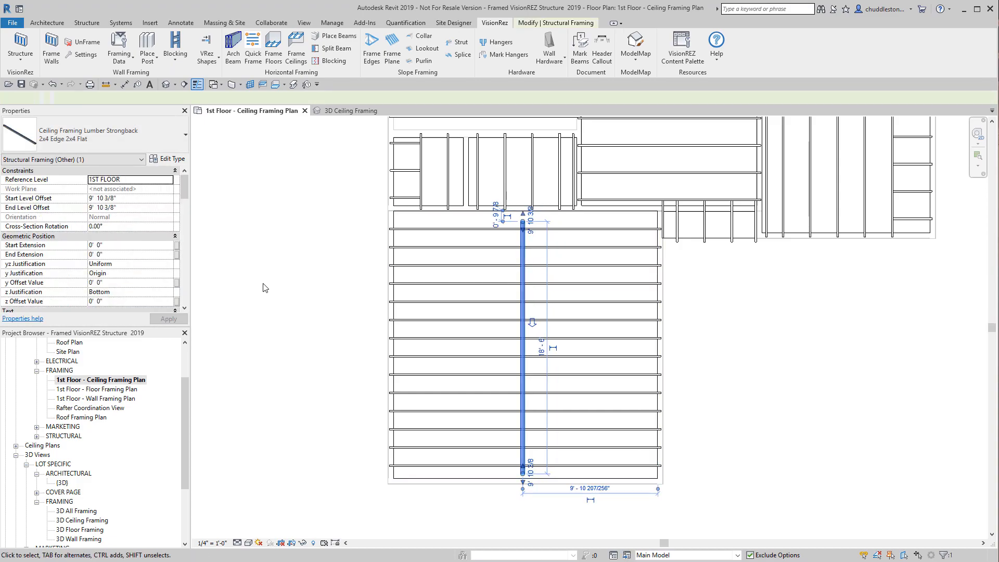
click(267, 295)
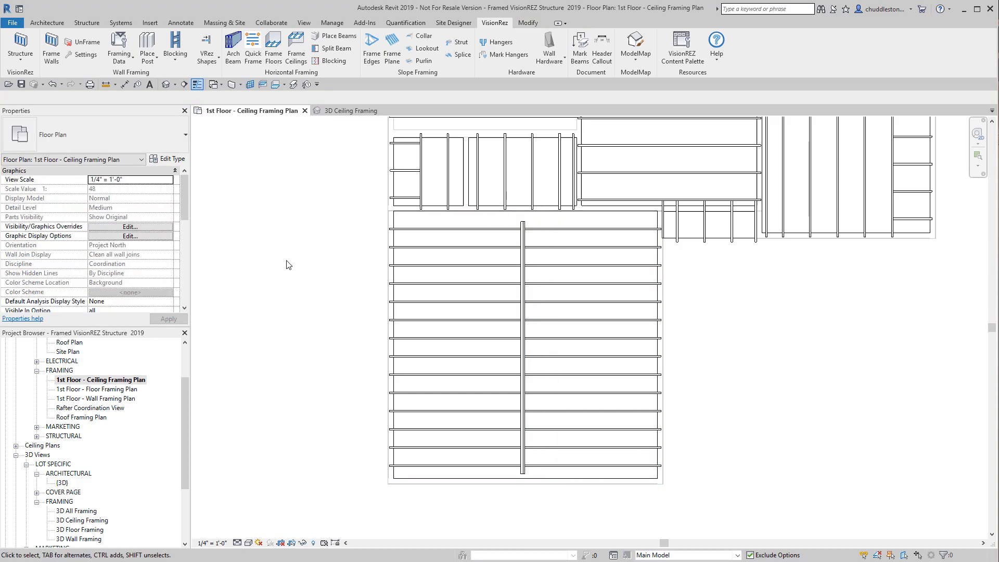
Open the 3D Ceiling Framing view to examine the new joists and strongback
click(350, 111)
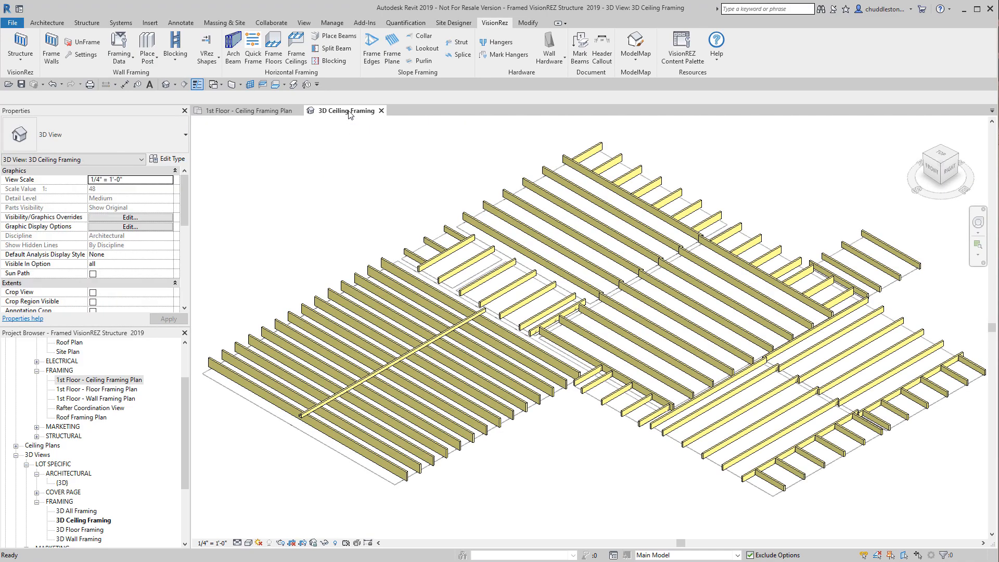